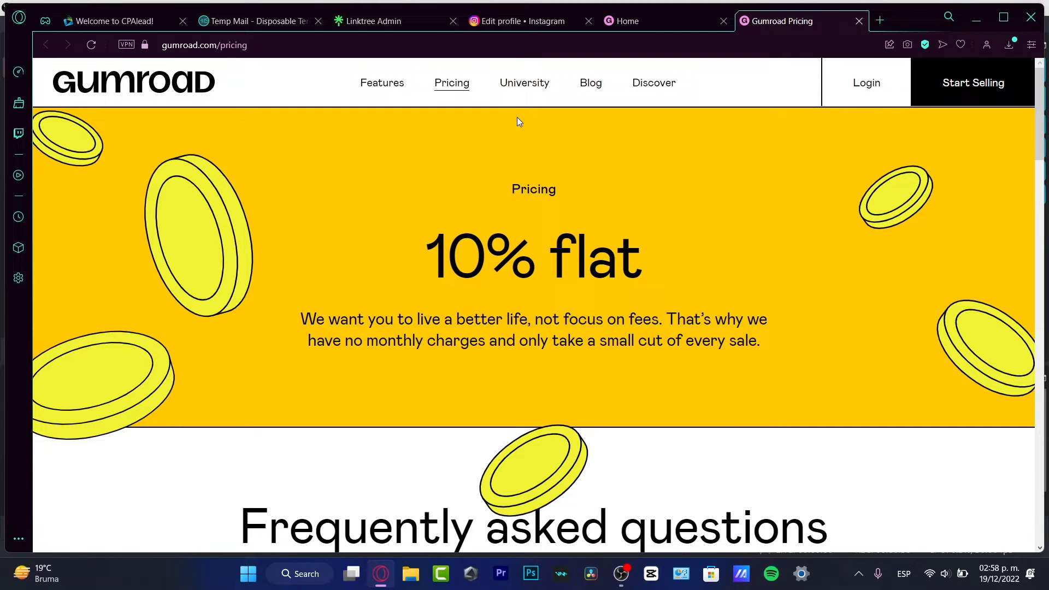
scroll(981, 431, "down", 4)
scroll(675, 326, "down", 4)
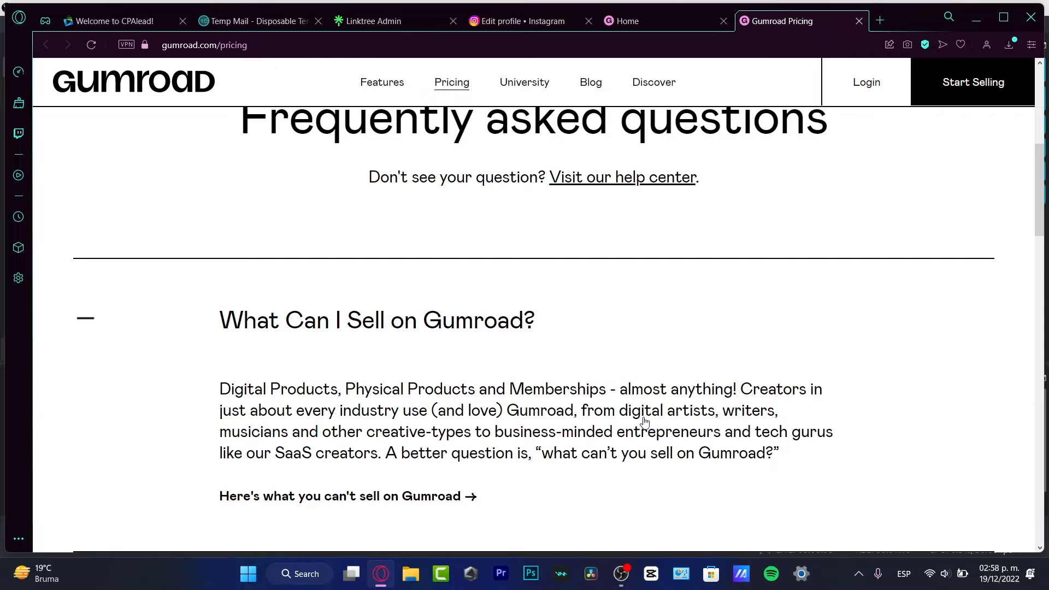
scroll(645, 421, "down", 3)
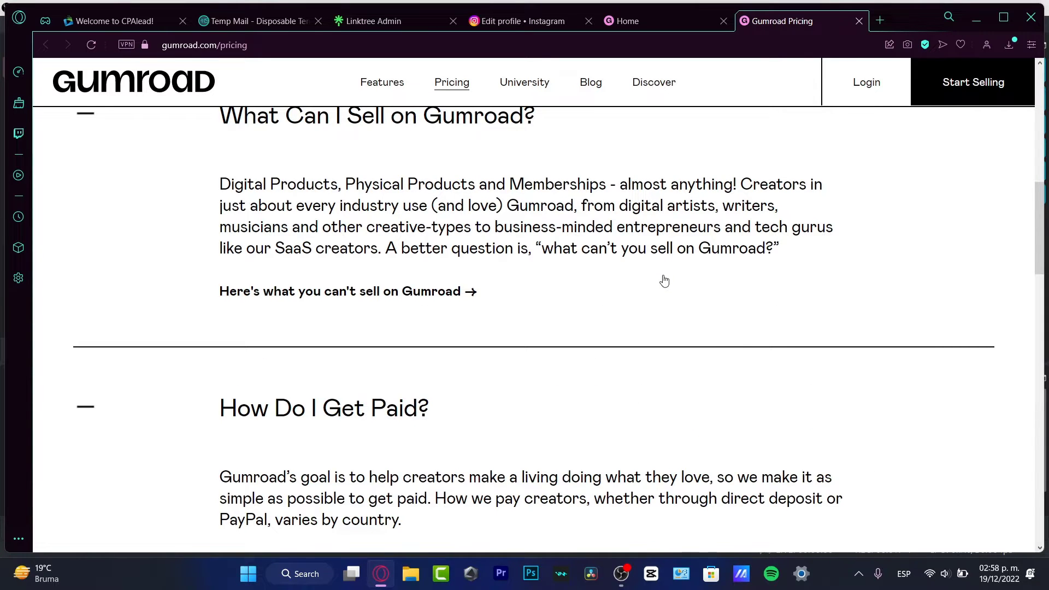
scroll(668, 297, "down", 3)
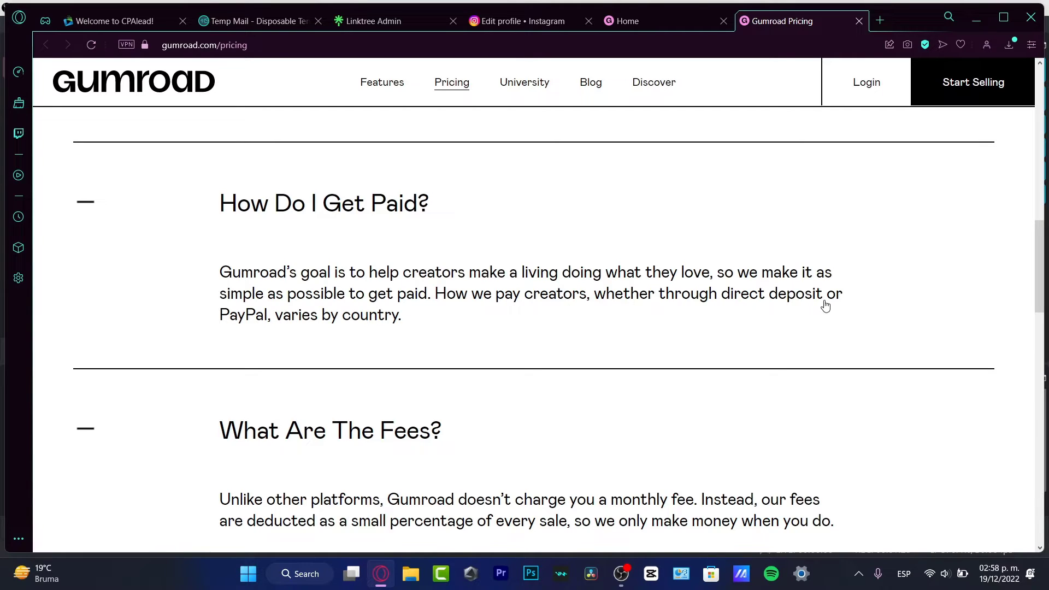
left_click_drag(824, 298, 721, 302)
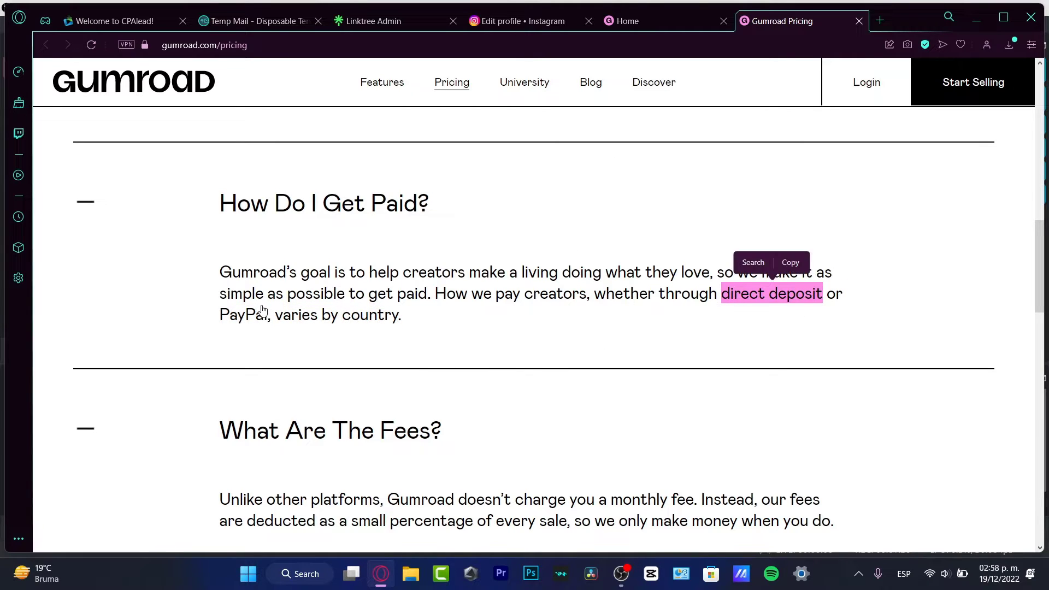
left_click_drag(267, 315, 413, 352)
scroll(413, 352, "down", 3)
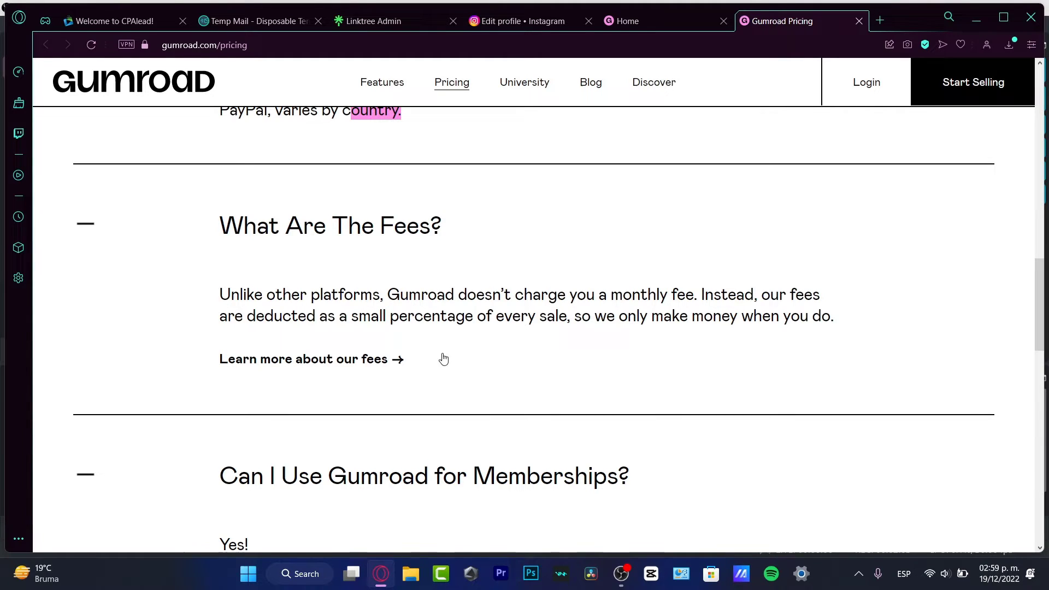
scroll(562, 355, "down", 3)
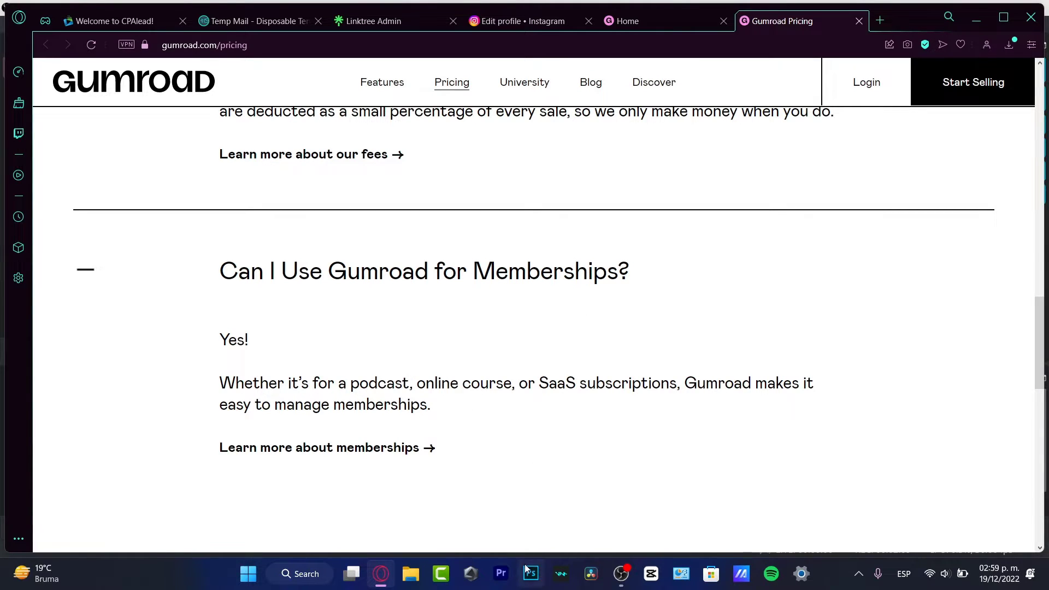
scroll(574, 467, "down", 5)
scroll(585, 453, "up", 15)
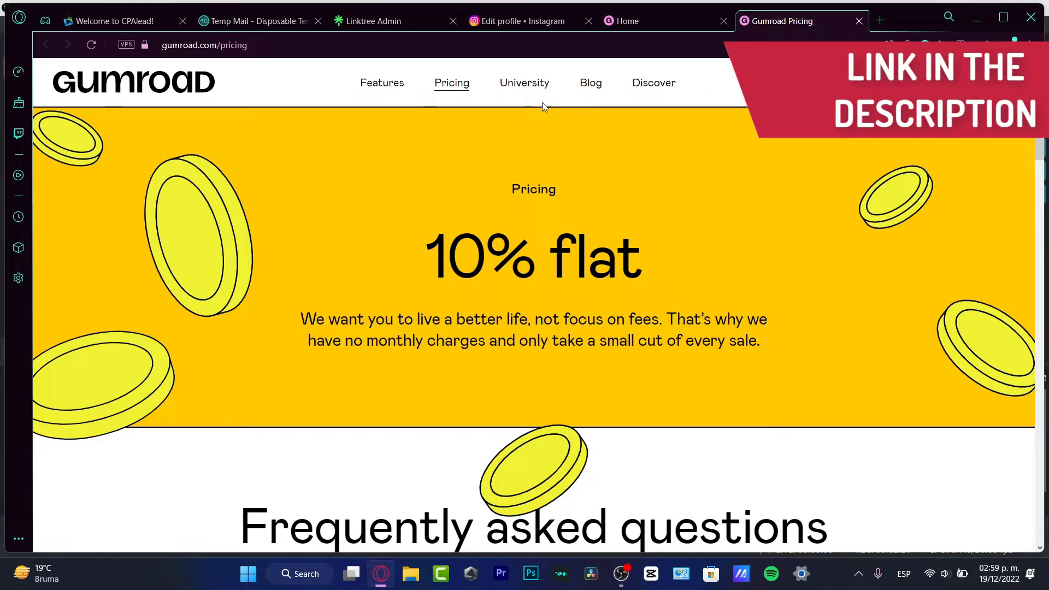
Step: Open the Gumroad University page from the top navigation, checking the dashboard tab briefly
left_click(526, 92)
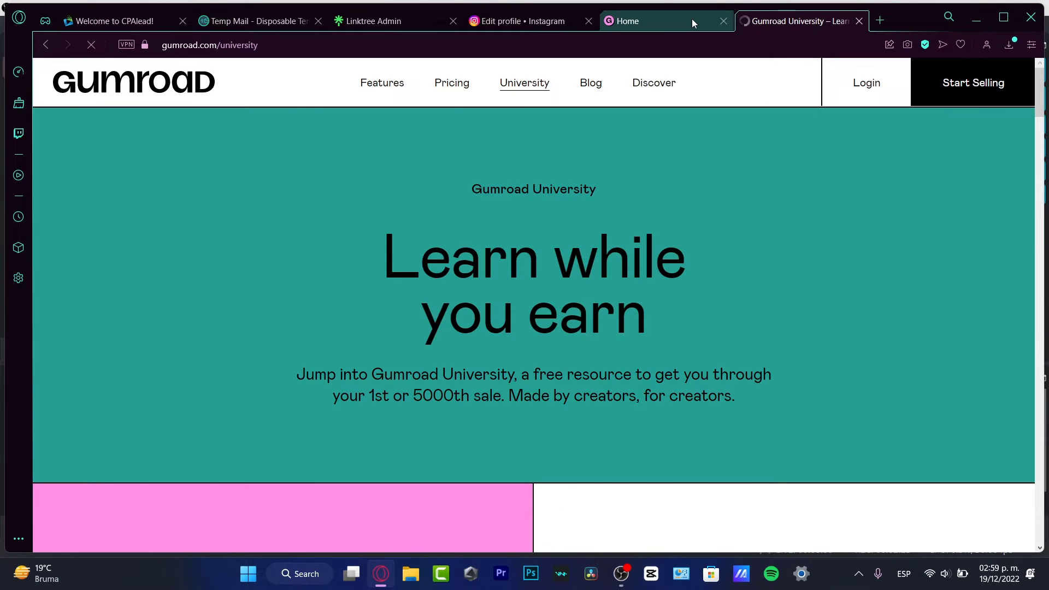
left_click(691, 19)
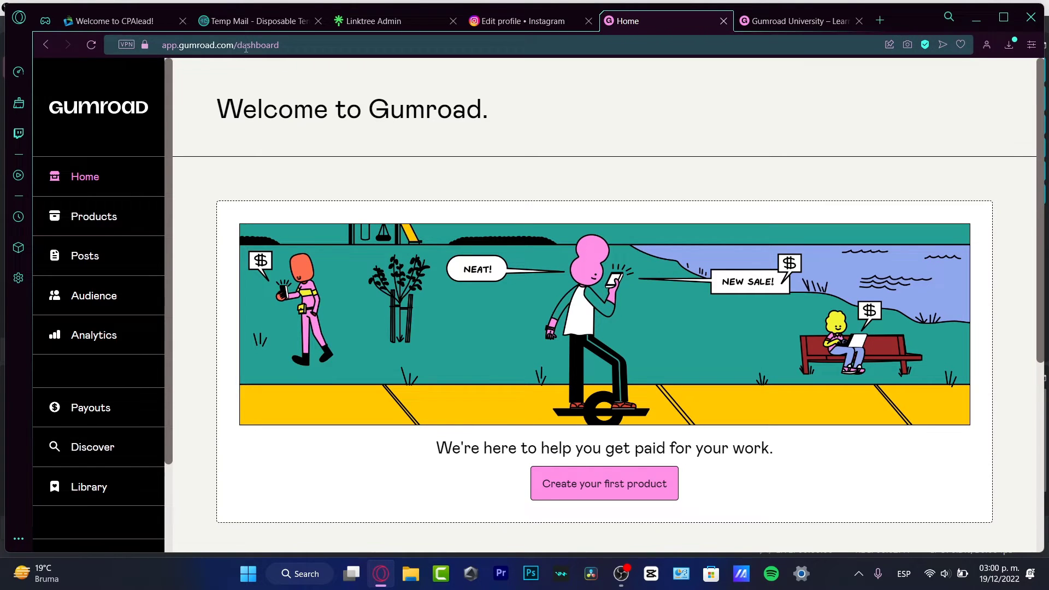
left_click(776, 20)
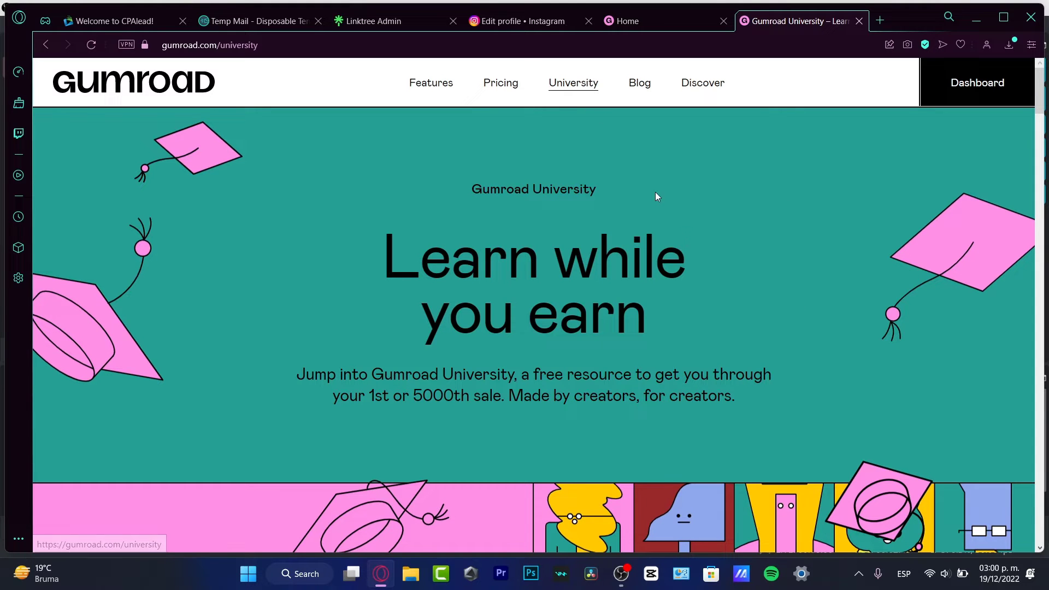
Step: Scroll through the University page's how-to articles and six creator stories
scroll(722, 297, "down", 10)
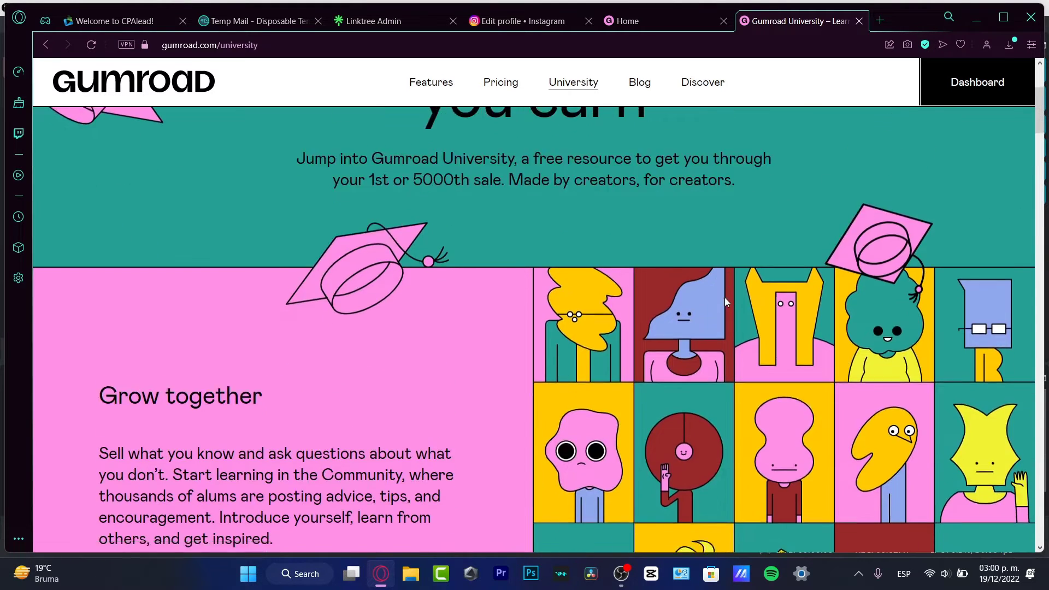
scroll(725, 299, "up", 4)
scroll(725, 300, "down", 10)
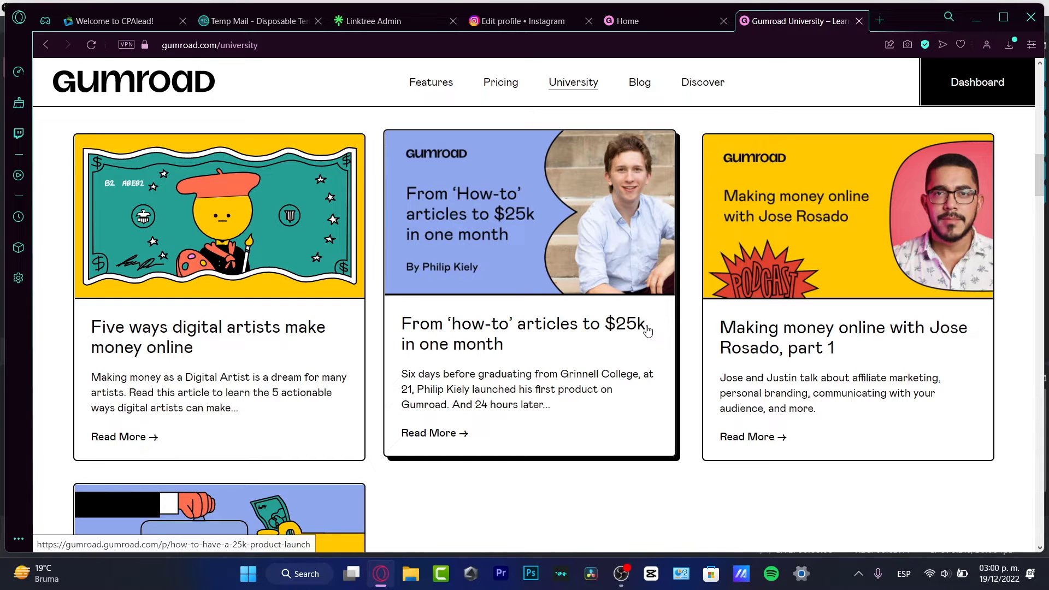
scroll(631, 347, "down", 3)
scroll(464, 360, "down", 2)
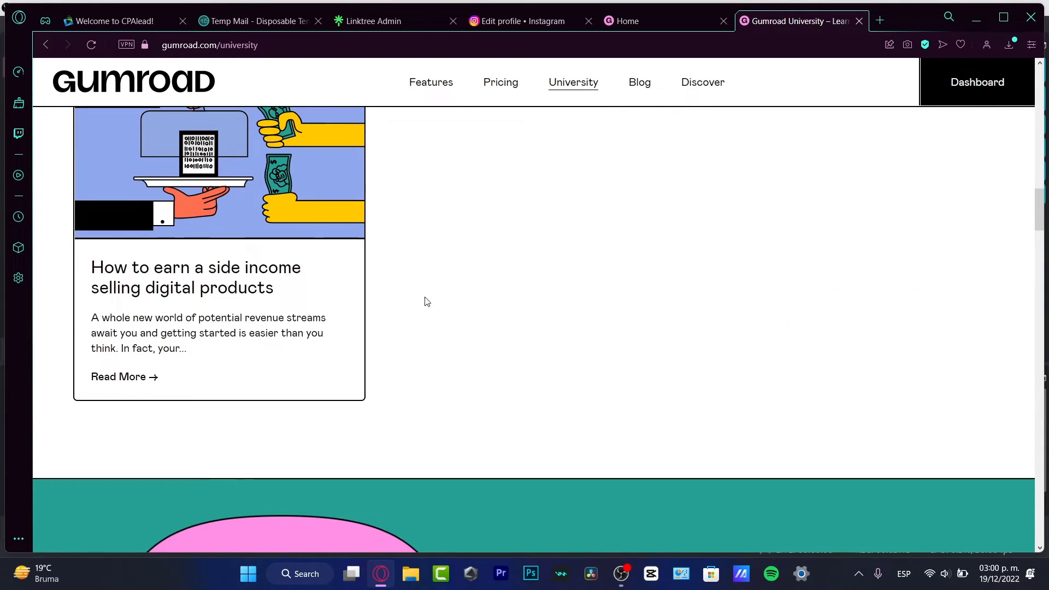
scroll(489, 295, "down", 10)
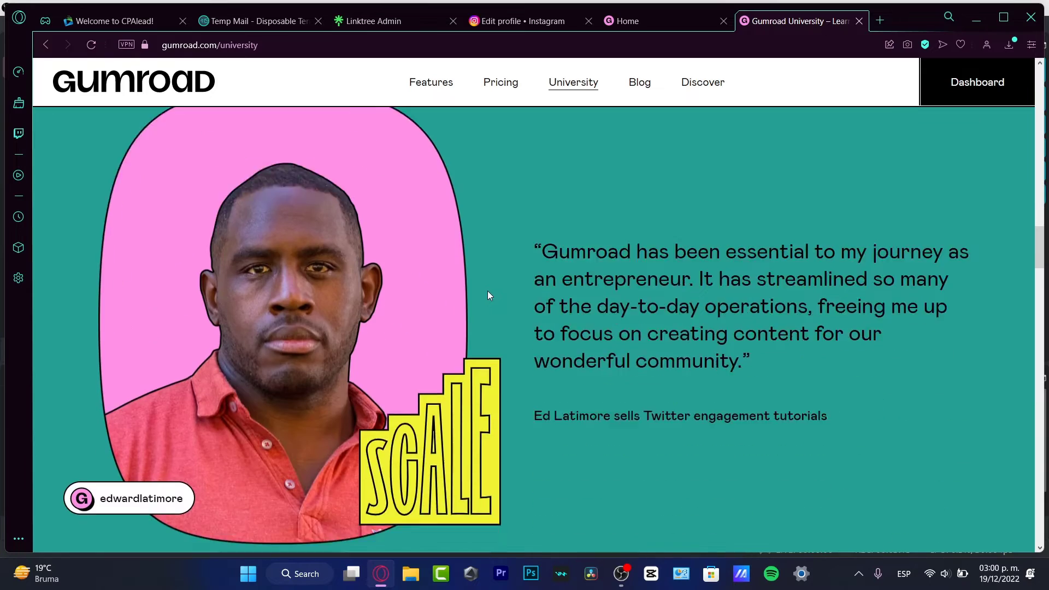
scroll(488, 291, "down", 8)
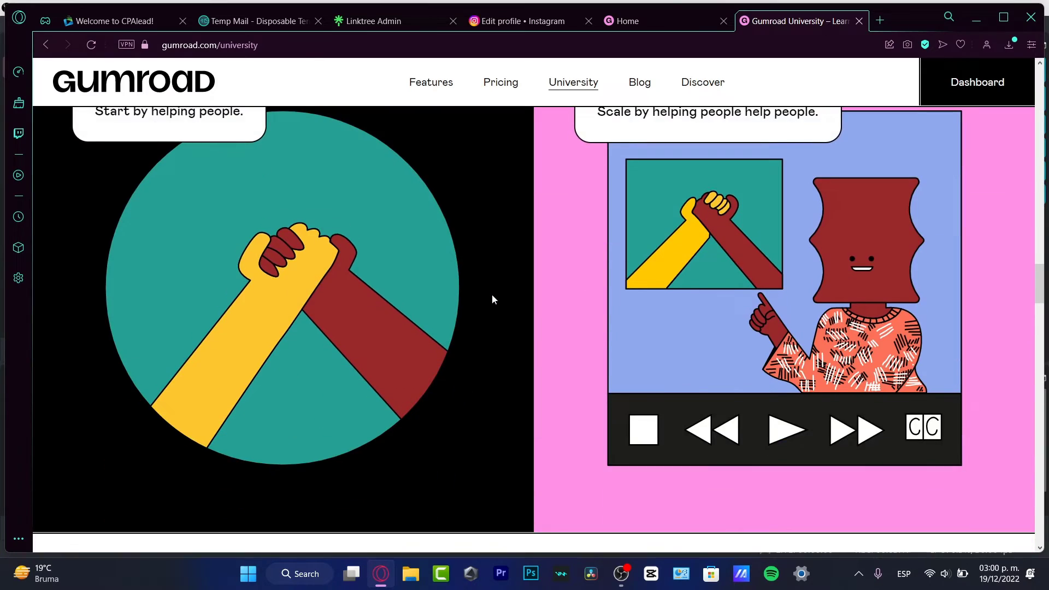
scroll(493, 298, "down", 15)
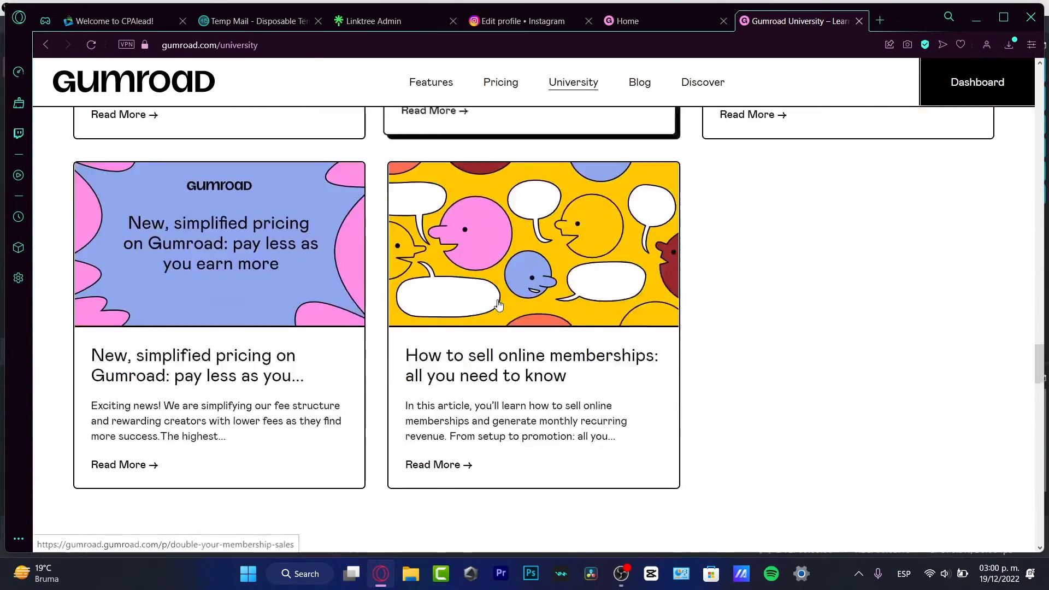
scroll(498, 304, "up", 7)
scroll(498, 304, "down", 7)
scroll(500, 303, "down", 10)
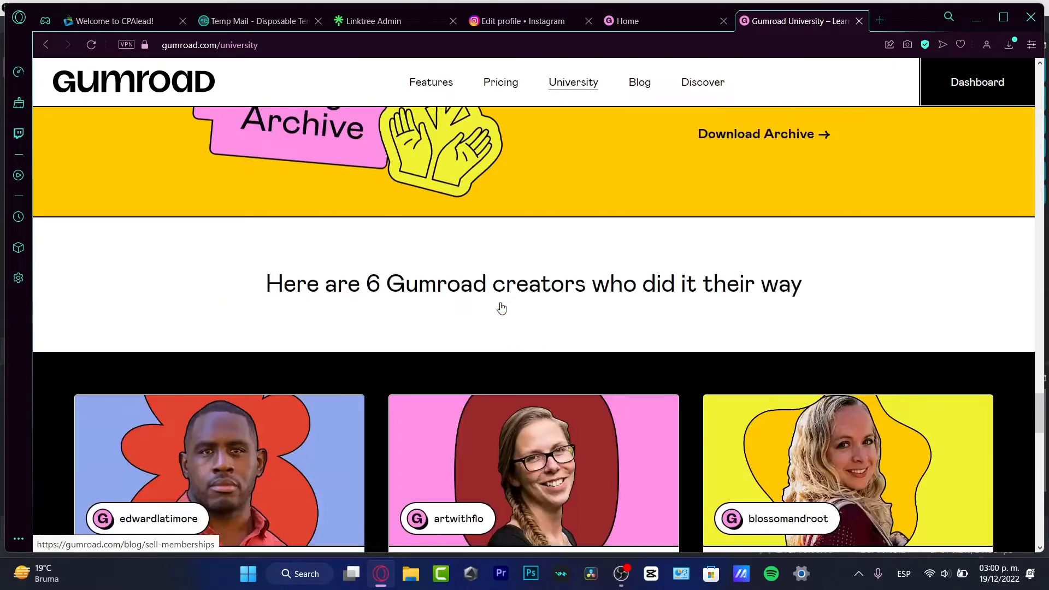
scroll(502, 307, "down", 18)
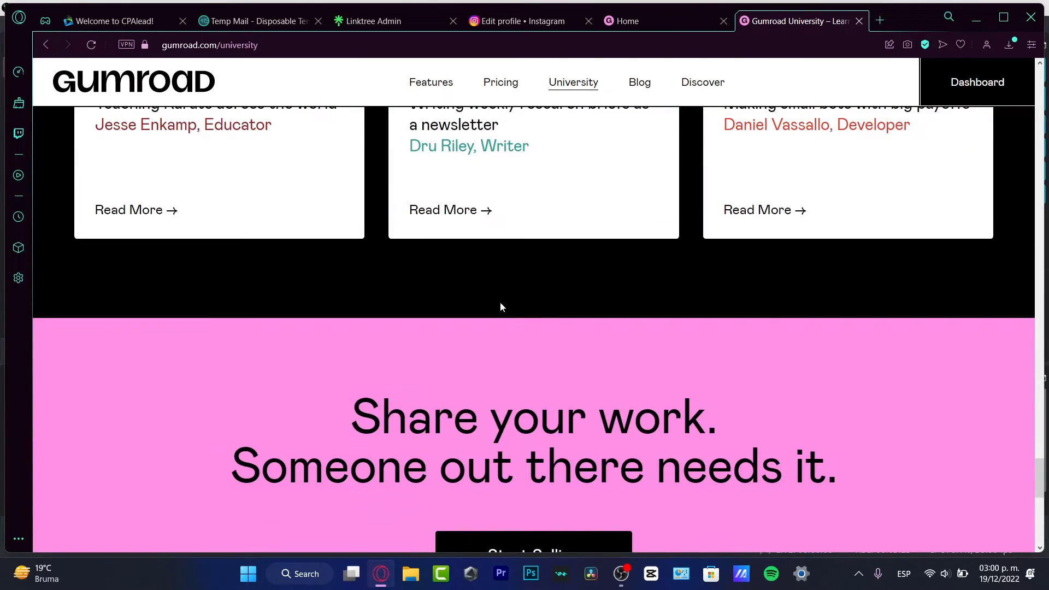
Step: Go to the dashboard's Products page, which shows no products yet
left_click(683, 17)
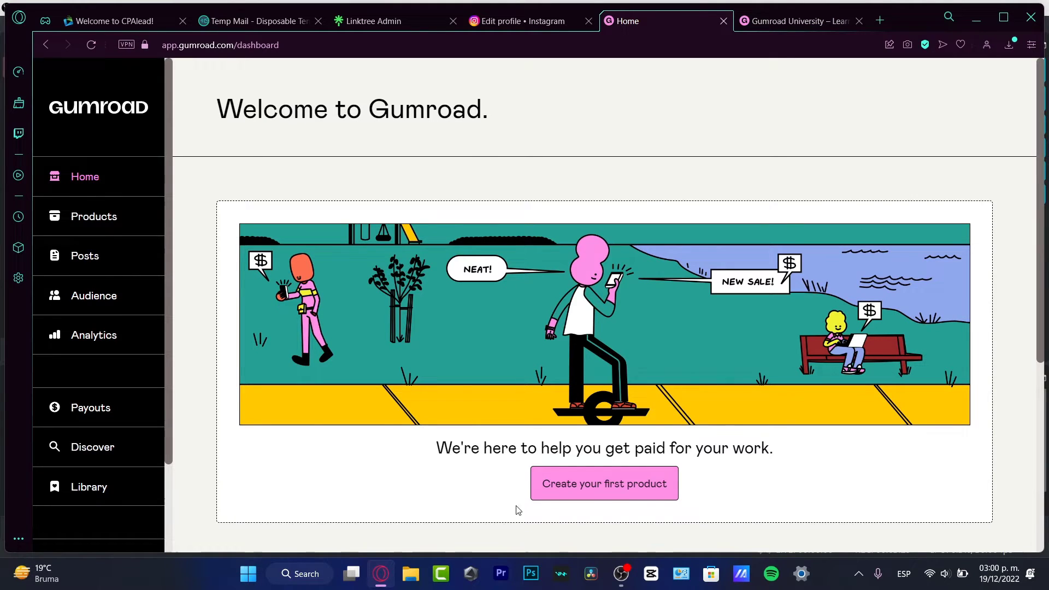
left_click(131, 234)
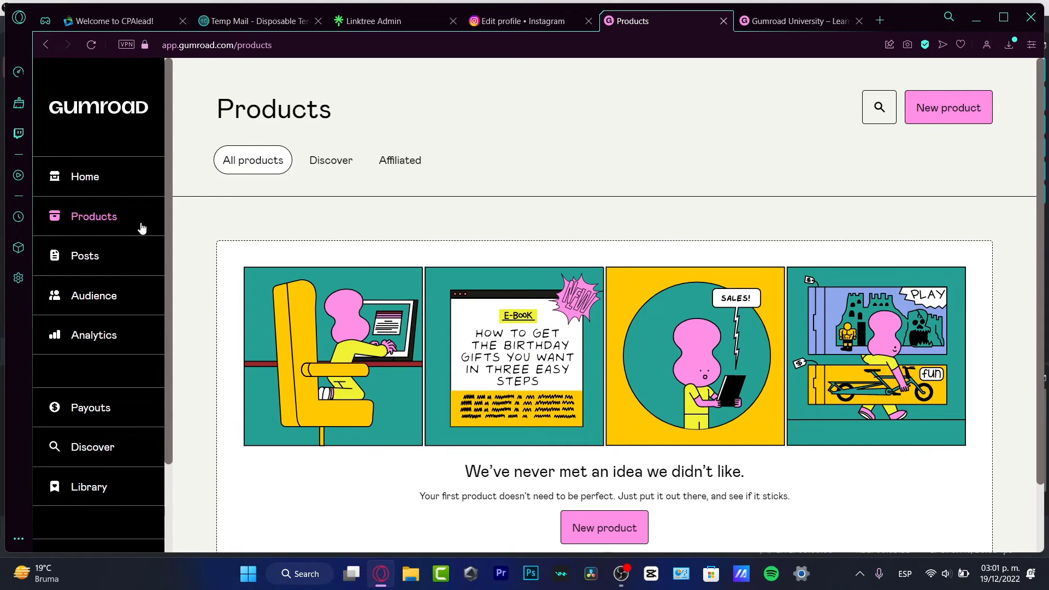
scroll(701, 498, "down", 2)
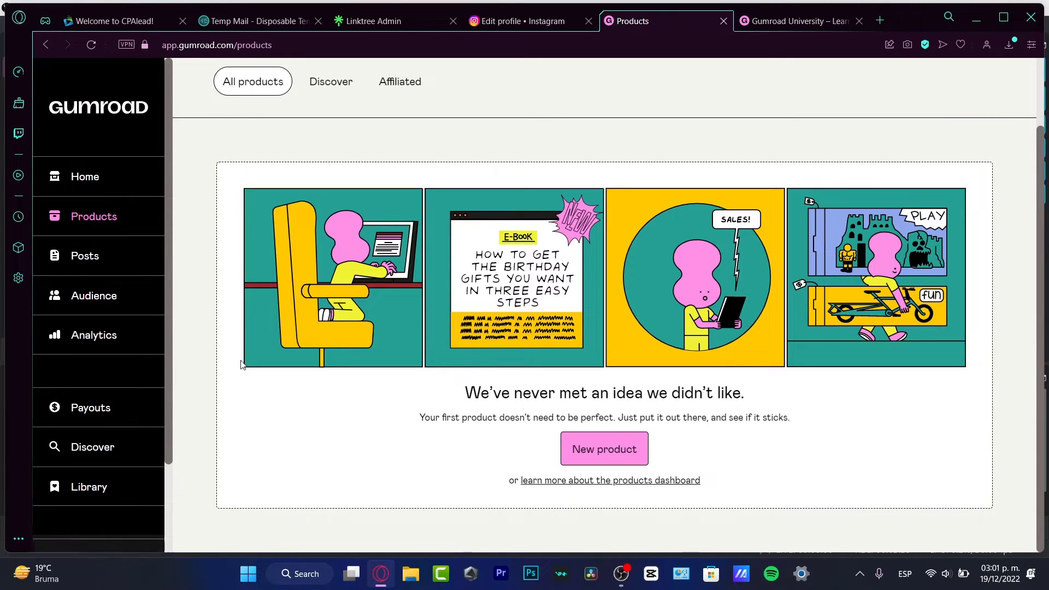
Step: Start a new Membership product named 'Stephen's Membership'
left_click(623, 454)
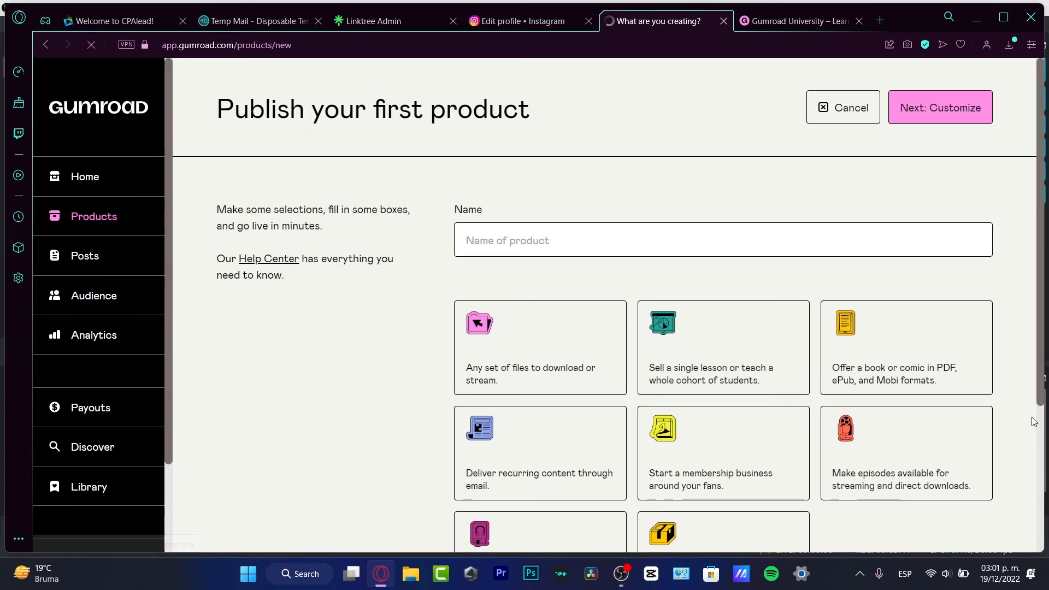
scroll(645, 406, "down", 4)
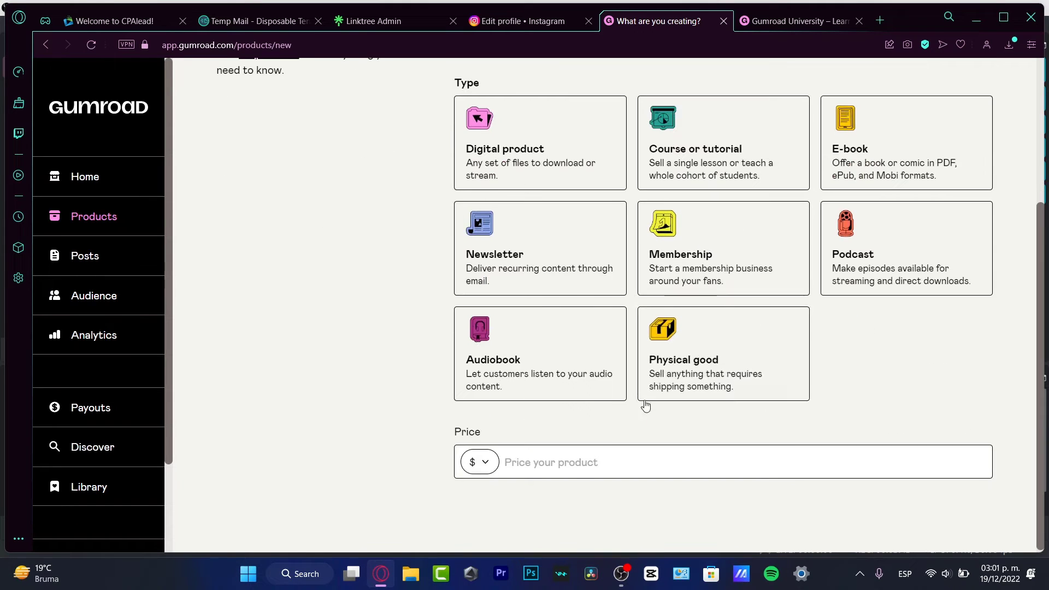
scroll(645, 405, "up", 4)
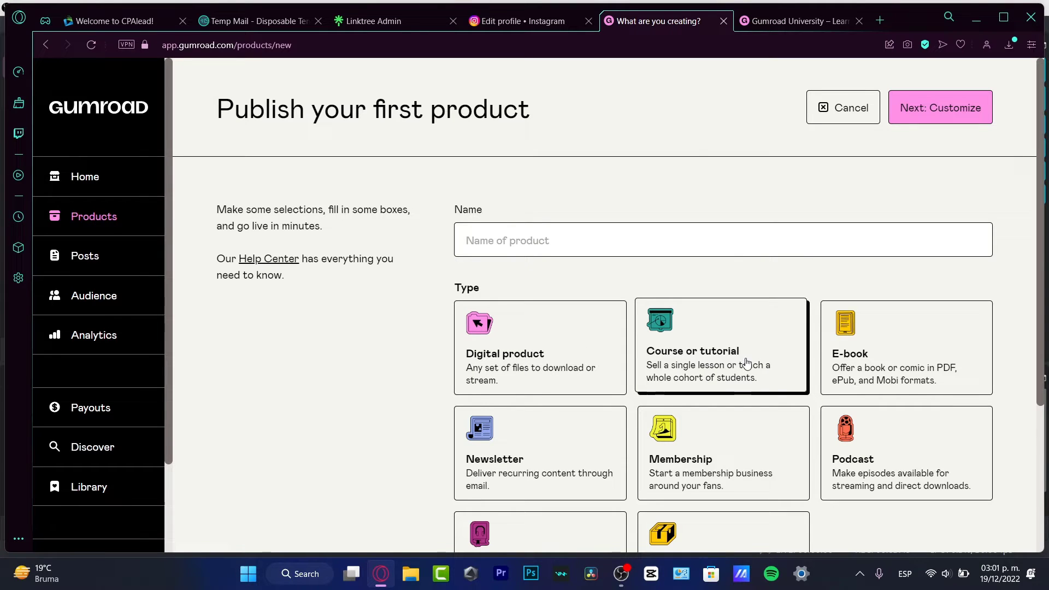
scroll(896, 346, "down", 3)
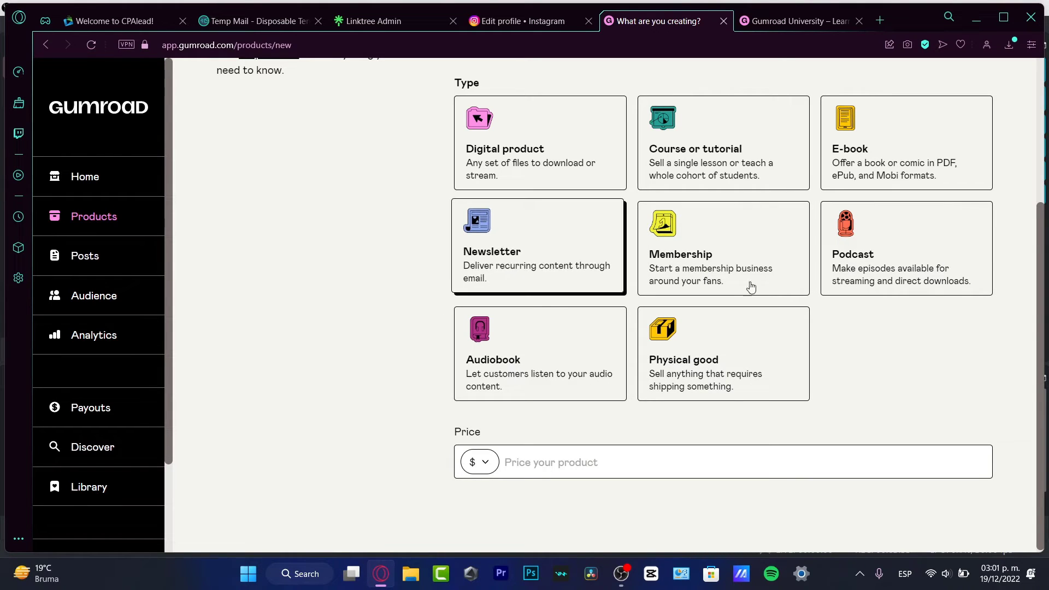
scroll(923, 369, "up", 4)
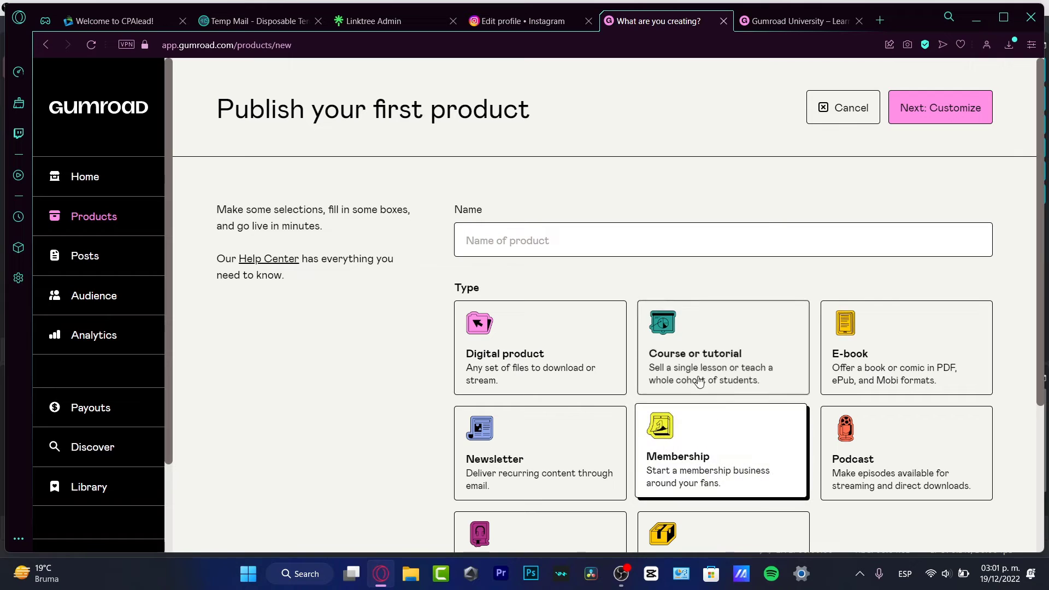
left_click(622, 243)
type("Stephen's Membership")
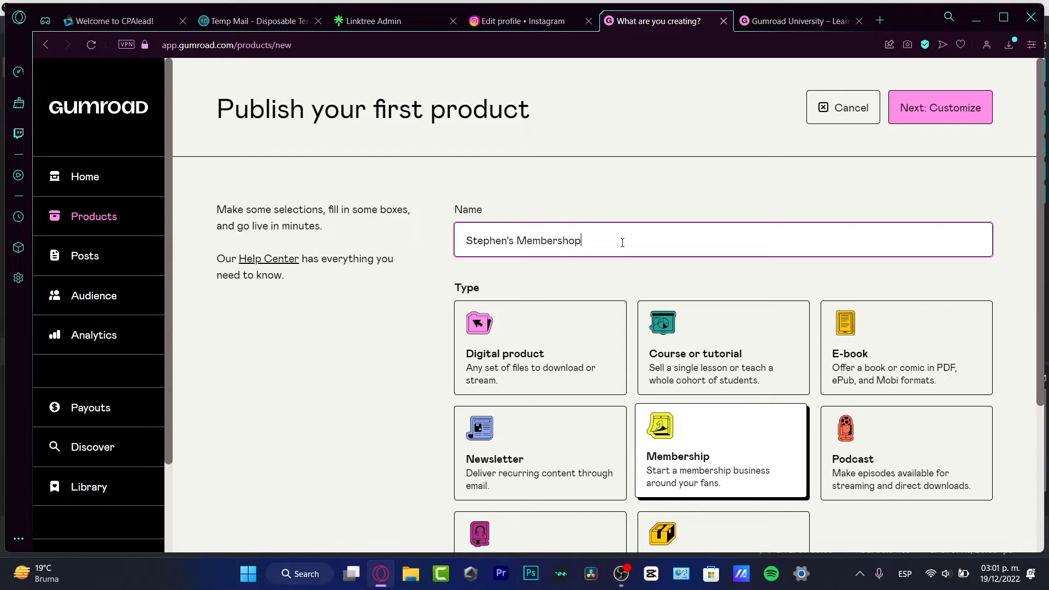
Step: Set the membership price to $5 a month
scroll(677, 382, "down", 4)
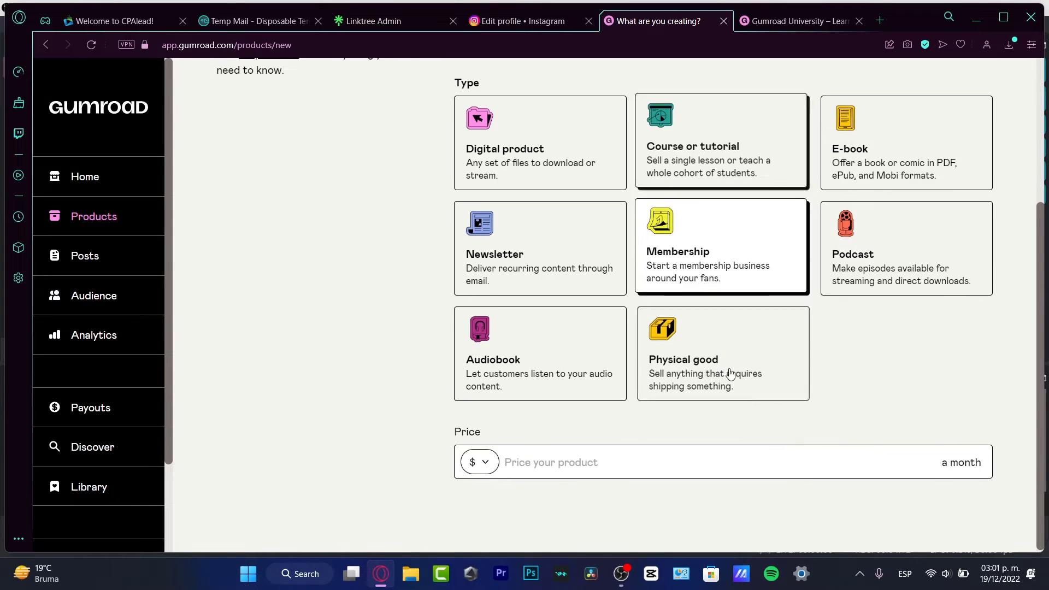
left_click(578, 464)
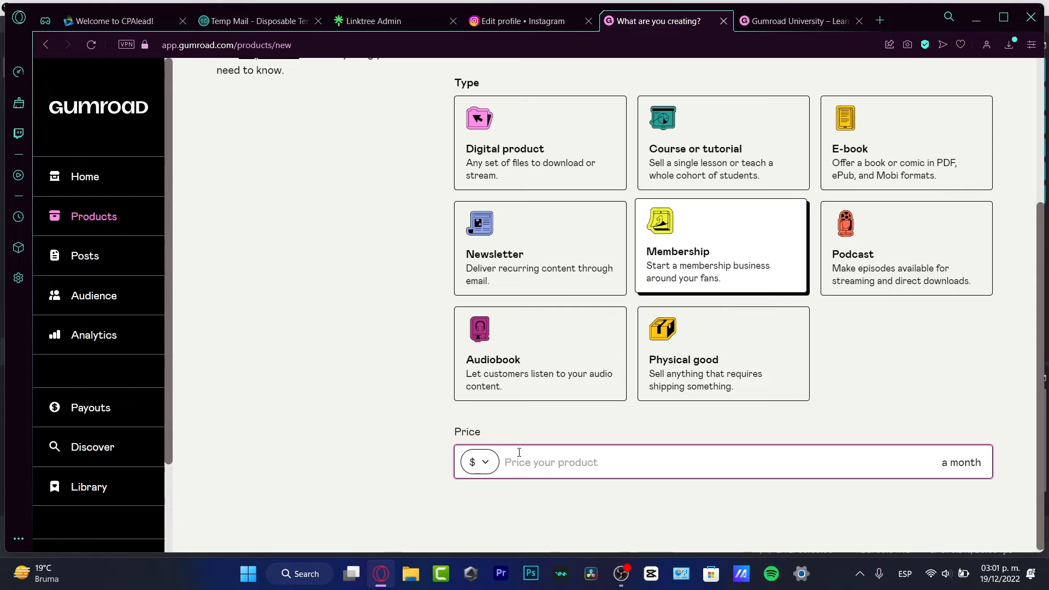
type("5")
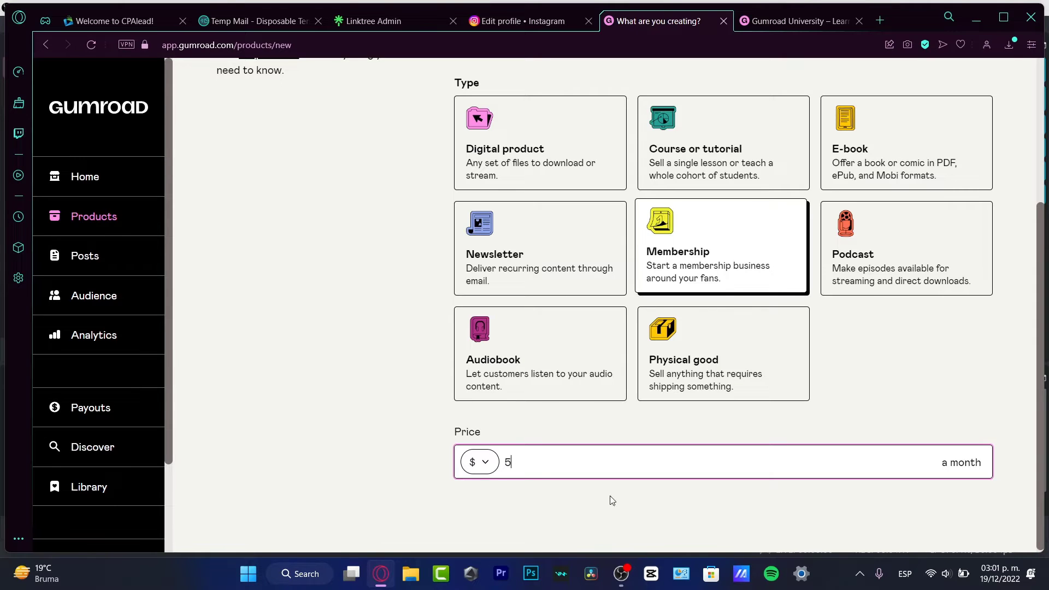
left_click(727, 490)
scroll(727, 489, "up", 4)
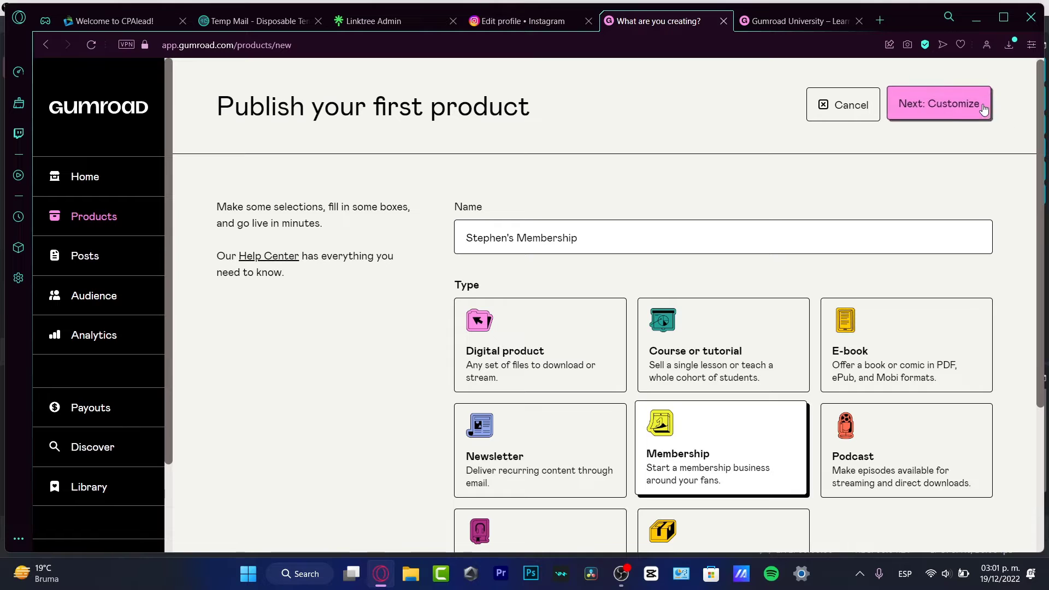
Step: Create the product via Next: Customize and review the editor down to its Untitled $5 tier
left_click(940, 105)
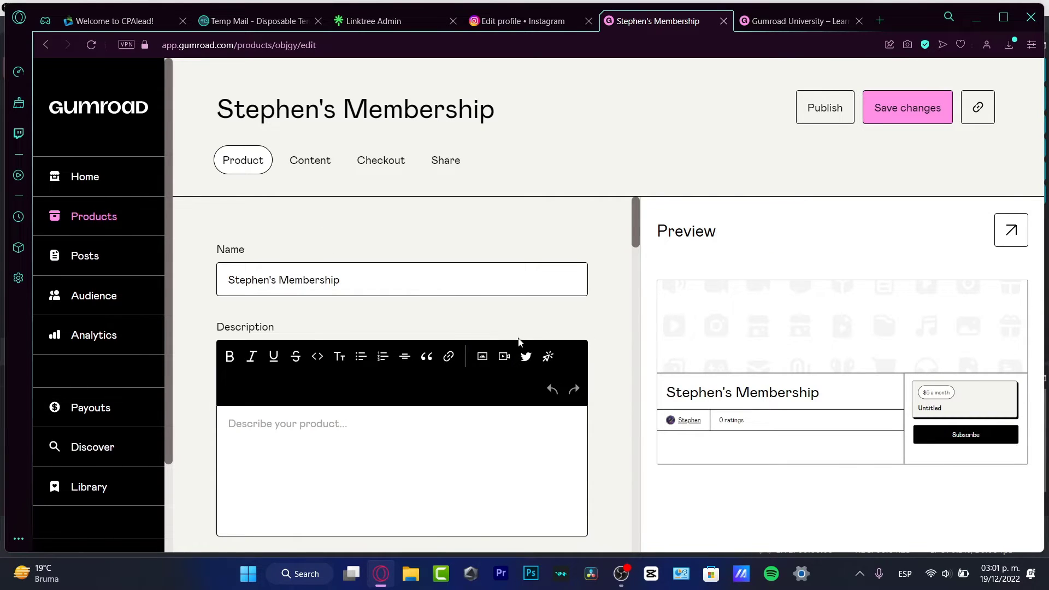
scroll(421, 328, "down", 3)
scroll(382, 371, "up", 3)
scroll(347, 430, "down", 3)
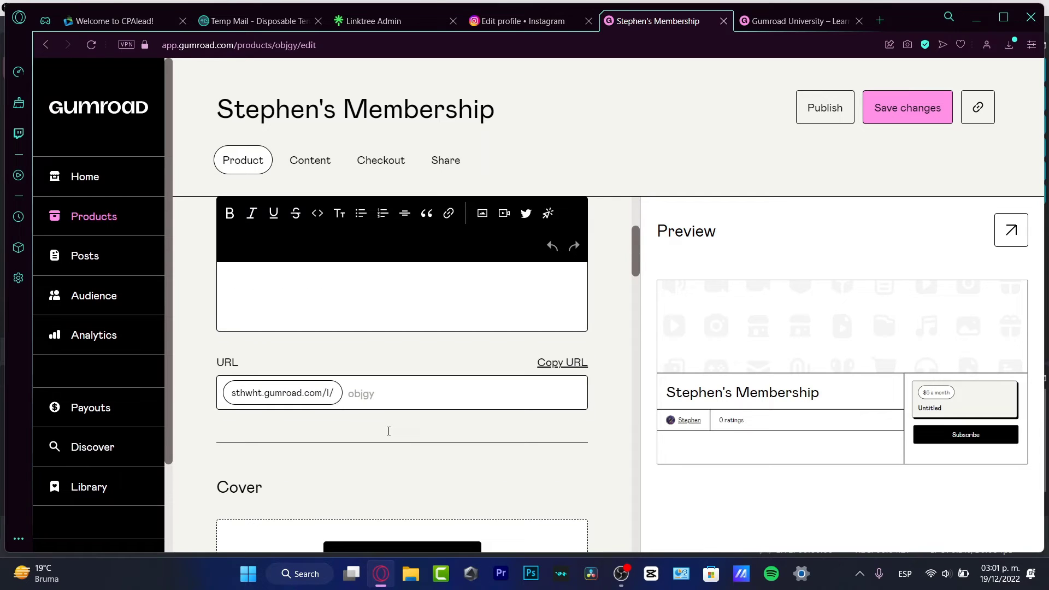
scroll(305, 388, "down", 5)
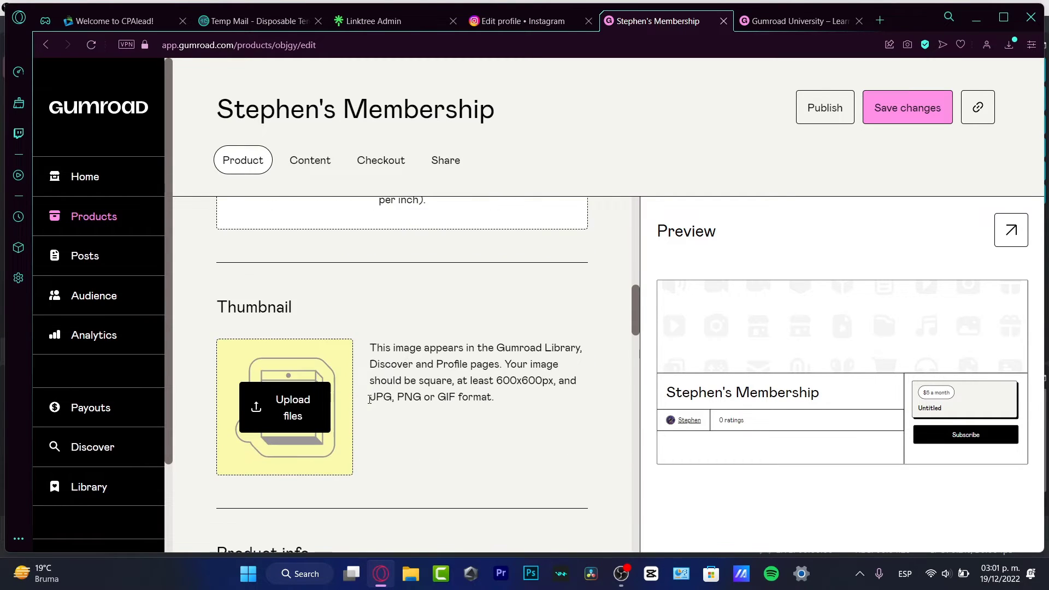
scroll(382, 371, "up", 3)
scroll(435, 347, "down", 3)
scroll(434, 348, "down", 4)
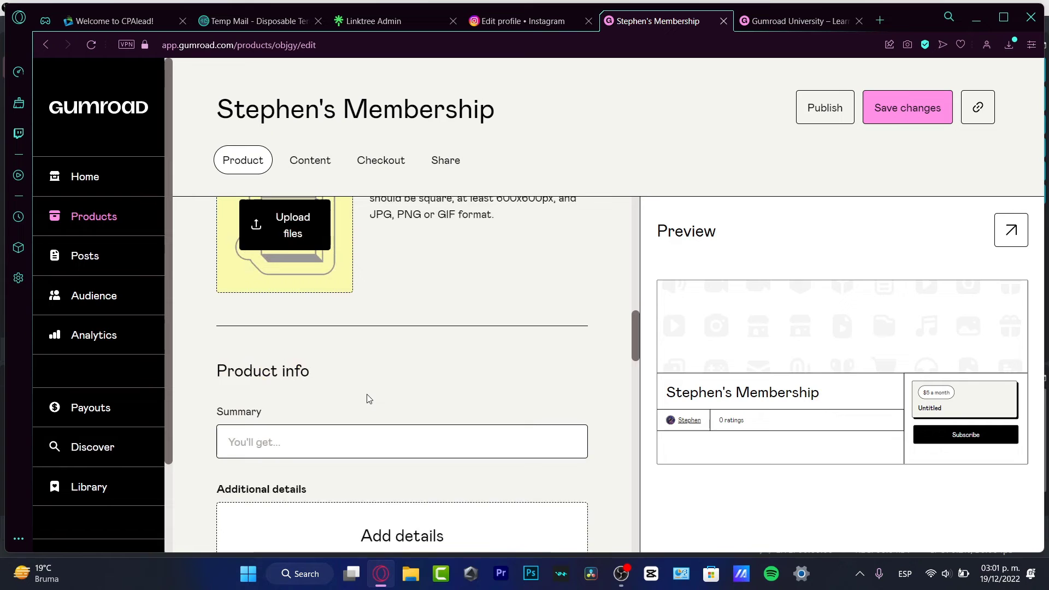
scroll(305, 404, "down", 4)
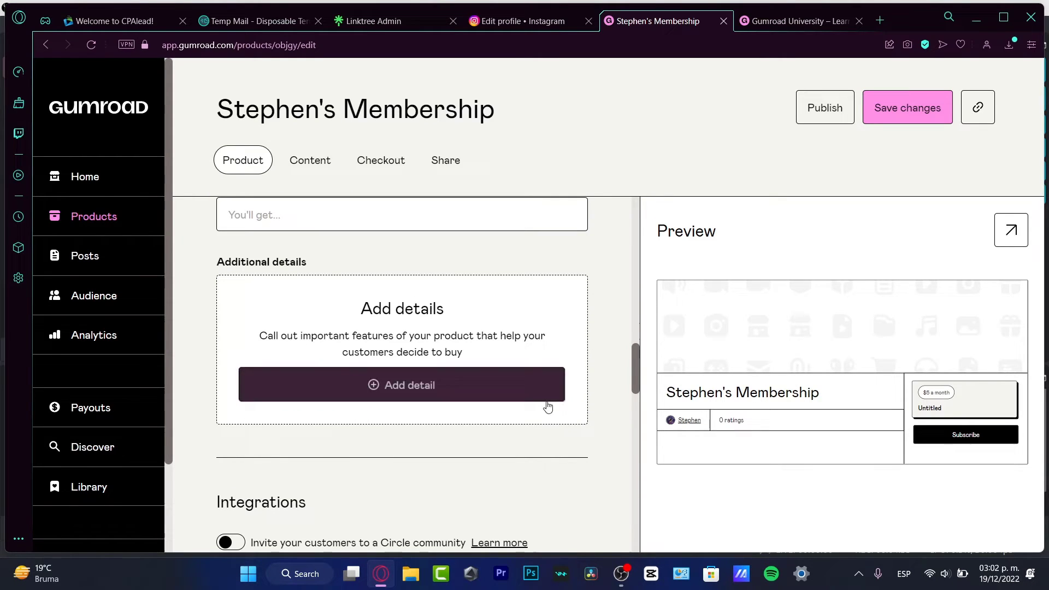
scroll(520, 373, "up", 15)
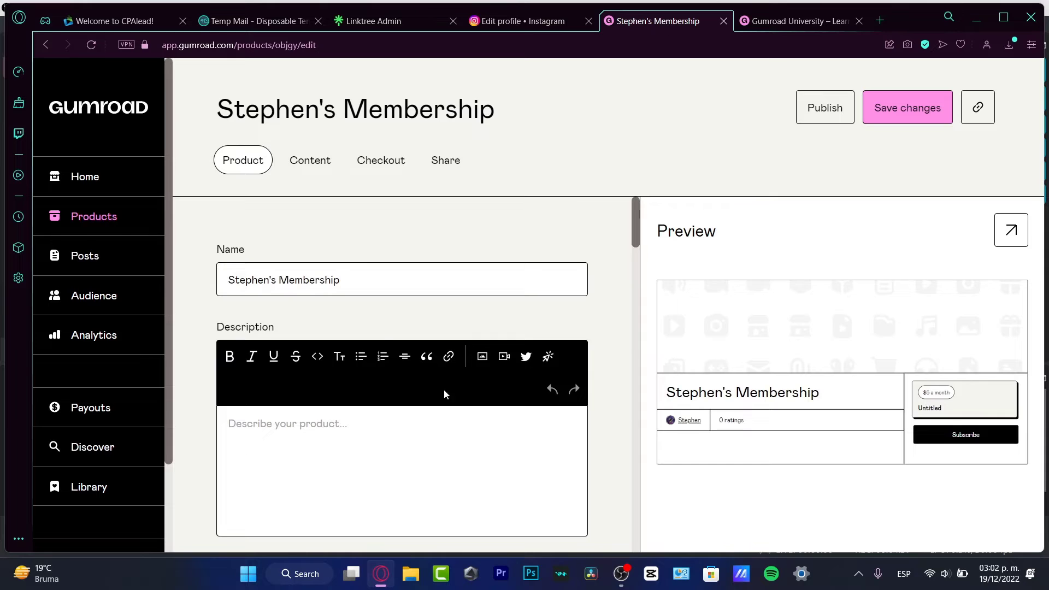
scroll(479, 377, "down", 10)
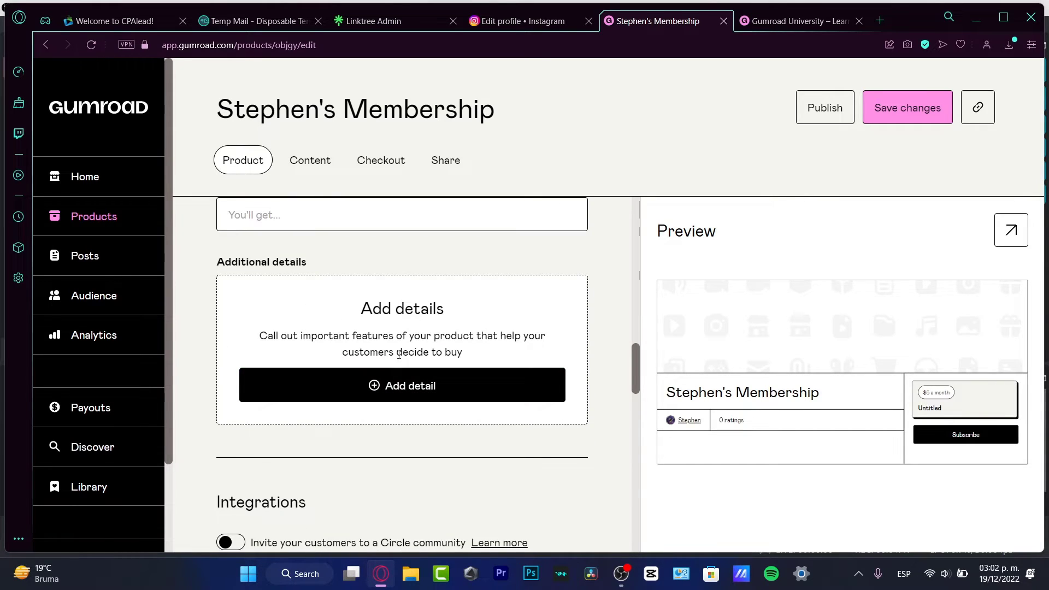
scroll(413, 356, "down", 4)
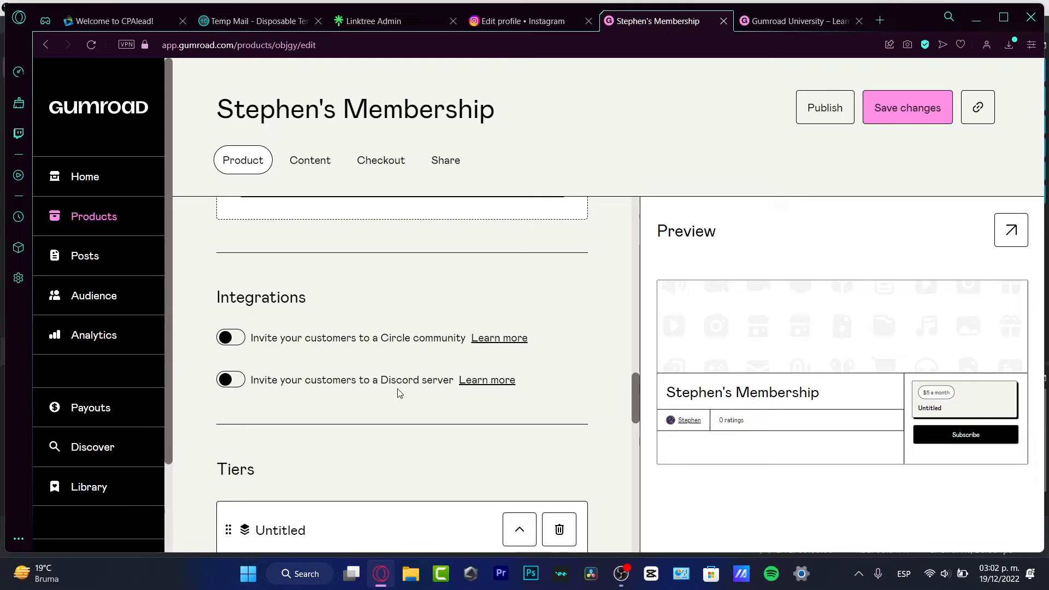
scroll(402, 377, "down", 4)
scroll(473, 283, "down", 4)
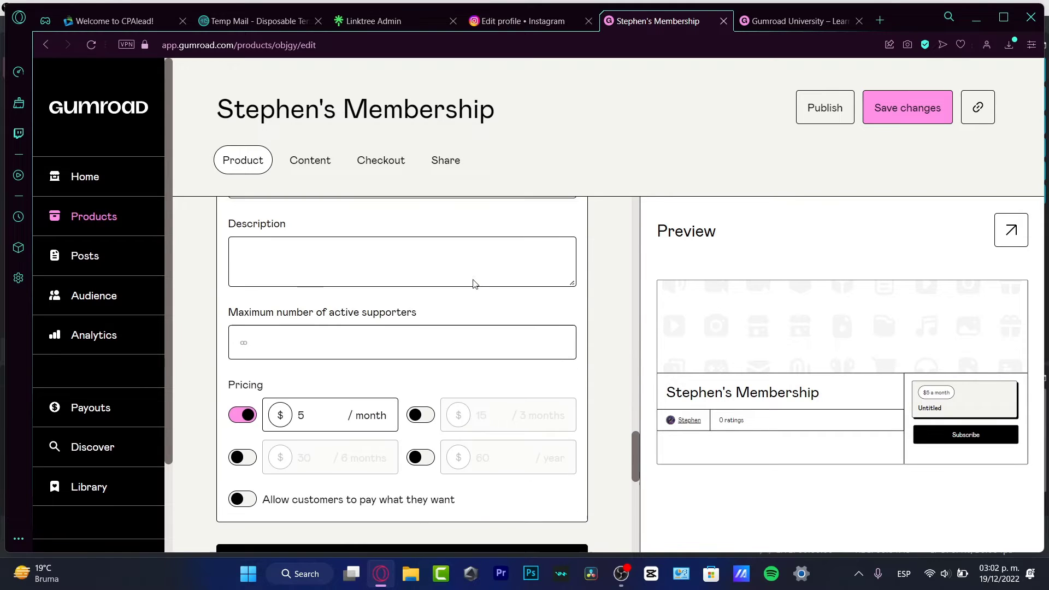
scroll(403, 304, "down", 4)
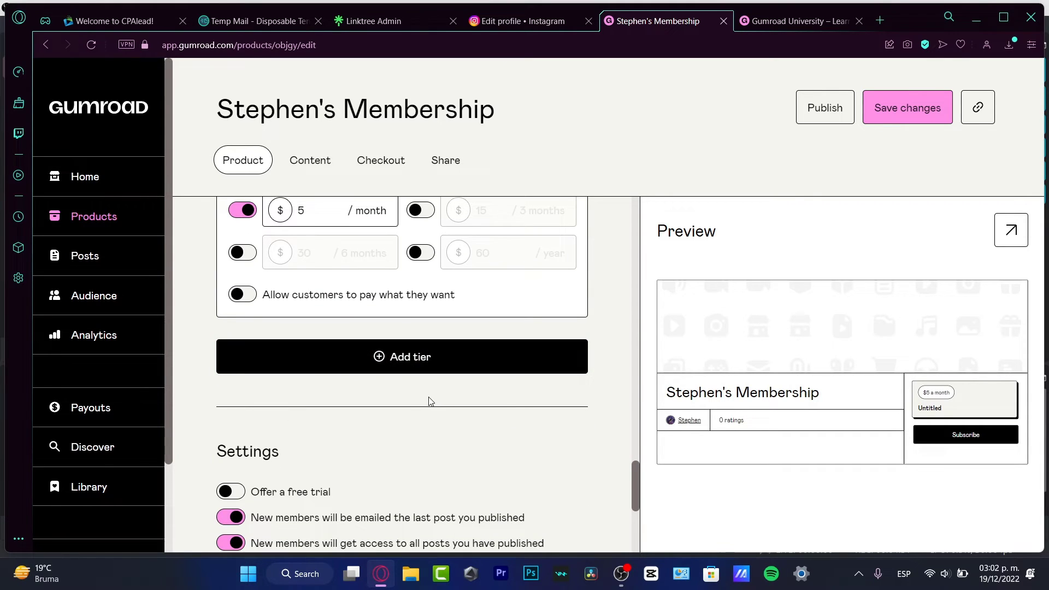
scroll(430, 402, "down", 4)
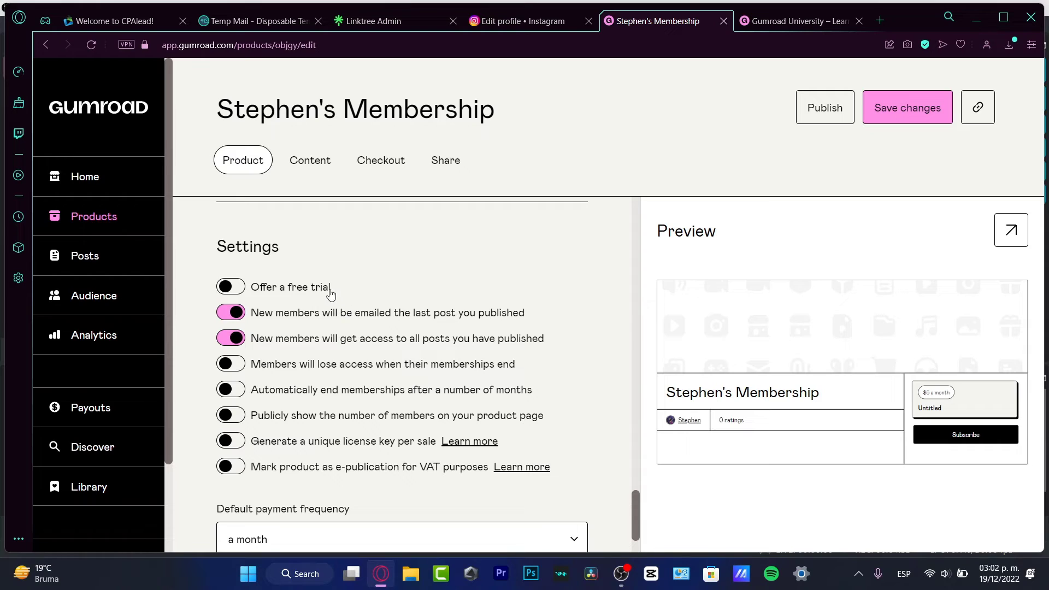
Step: Enable a one-week free trial and keep the default payment frequency at a month
left_click(276, 289)
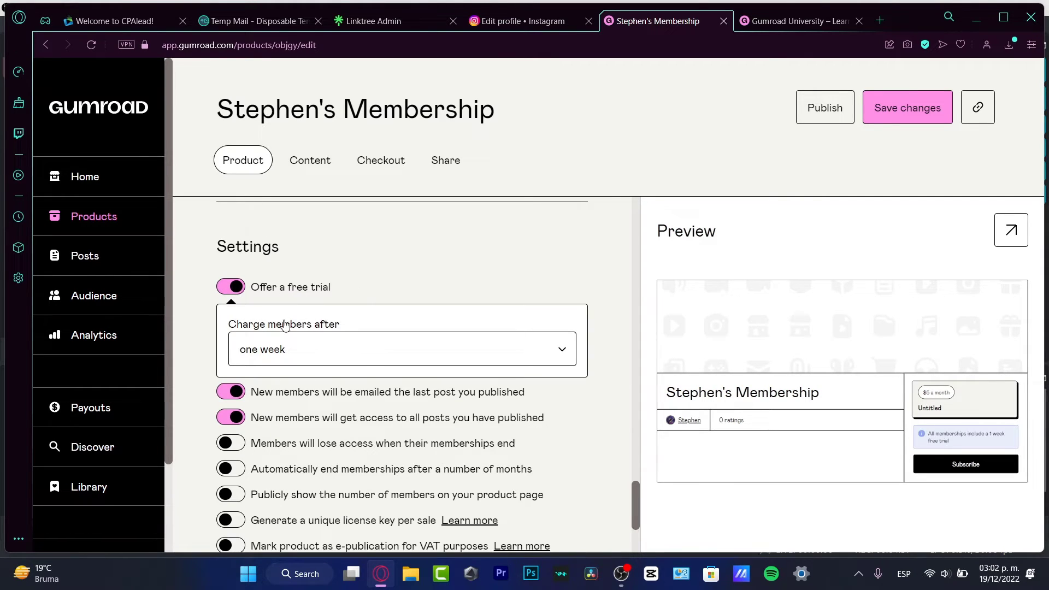
left_click(362, 349)
left_click(398, 309)
scroll(402, 317, "down", 3)
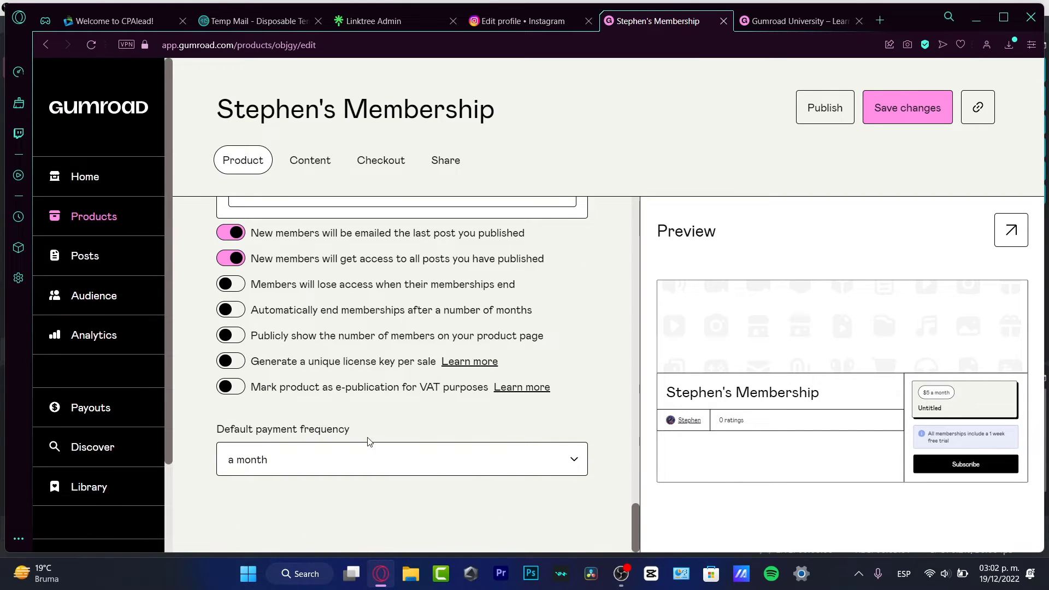
left_click(376, 456)
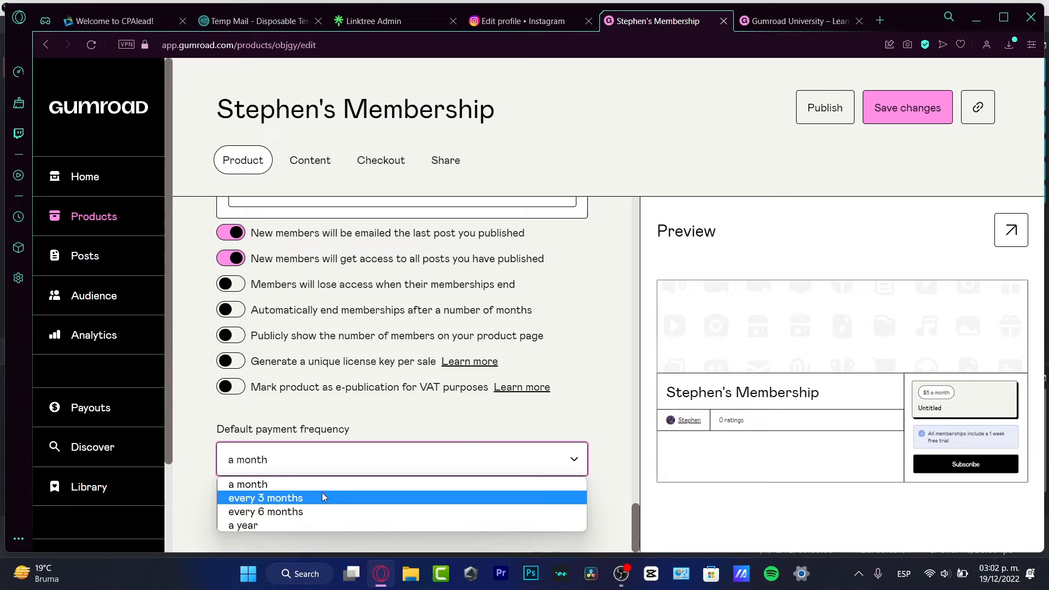
left_click(457, 435)
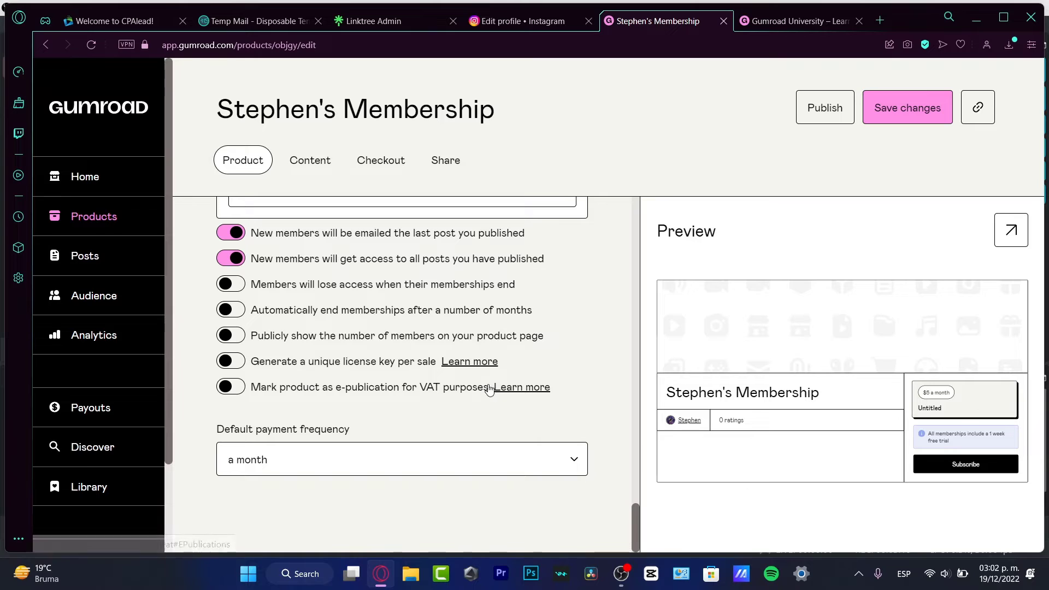
scroll(534, 343, "up", 5)
scroll(534, 343, "up", 5)
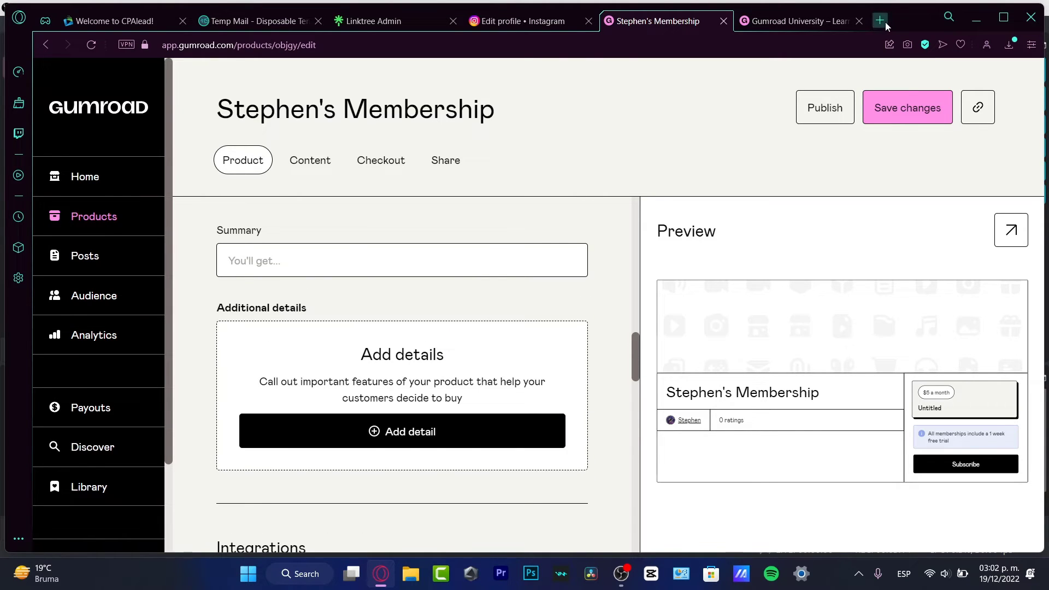
Step: Search for Canva in a new browser tab
key("ctrl+t")
type("canba")
key("Return")
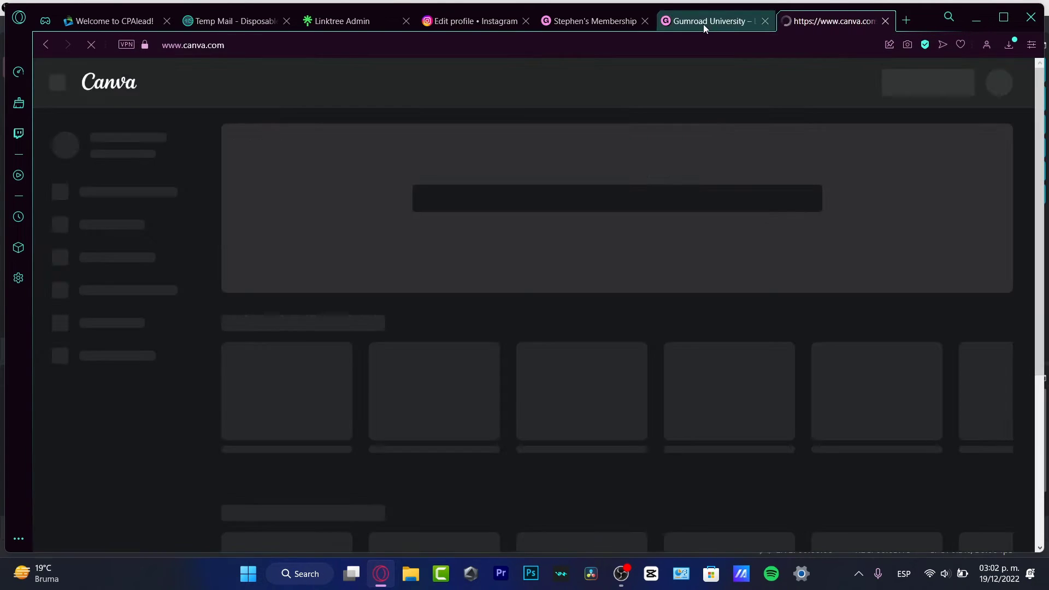
Step: Start a new untitled design from Canva's home page
left_click(703, 20)
left_click(595, 20)
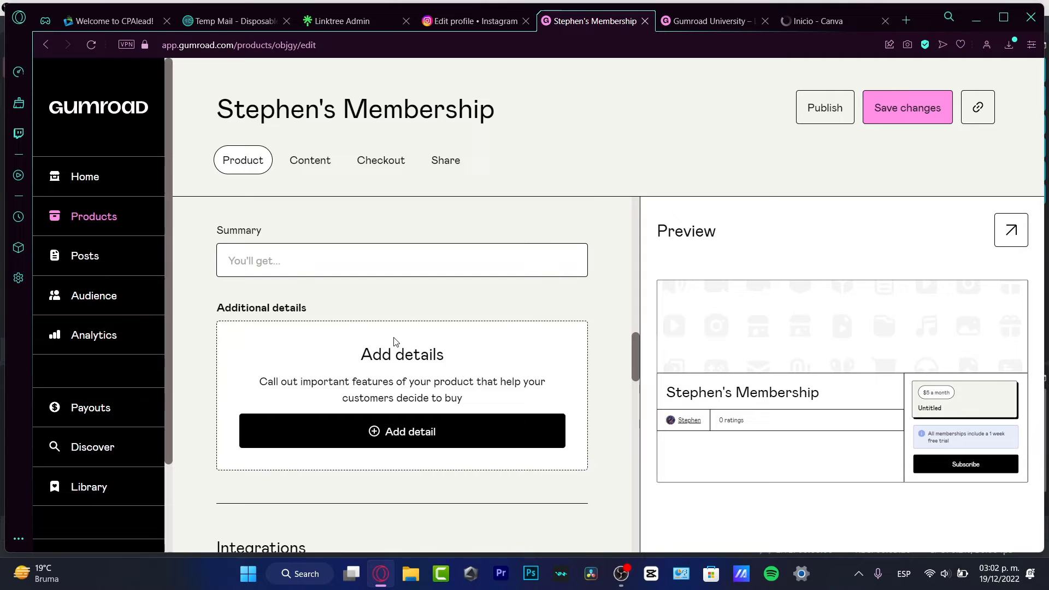
scroll(396, 341, "up", 4)
scroll(393, 349, "up", 3)
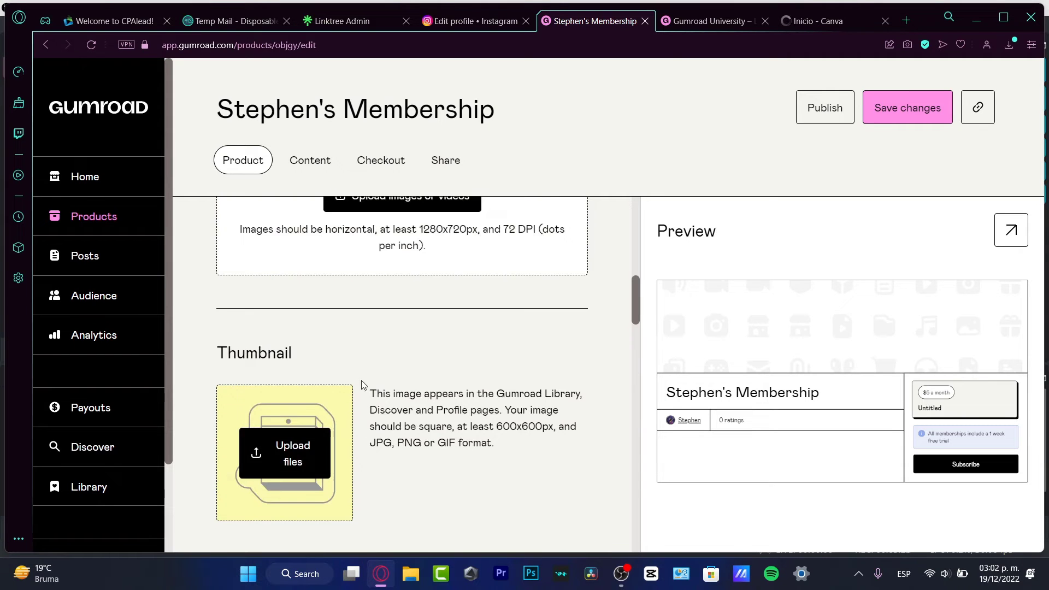
scroll(361, 380, "up", 3)
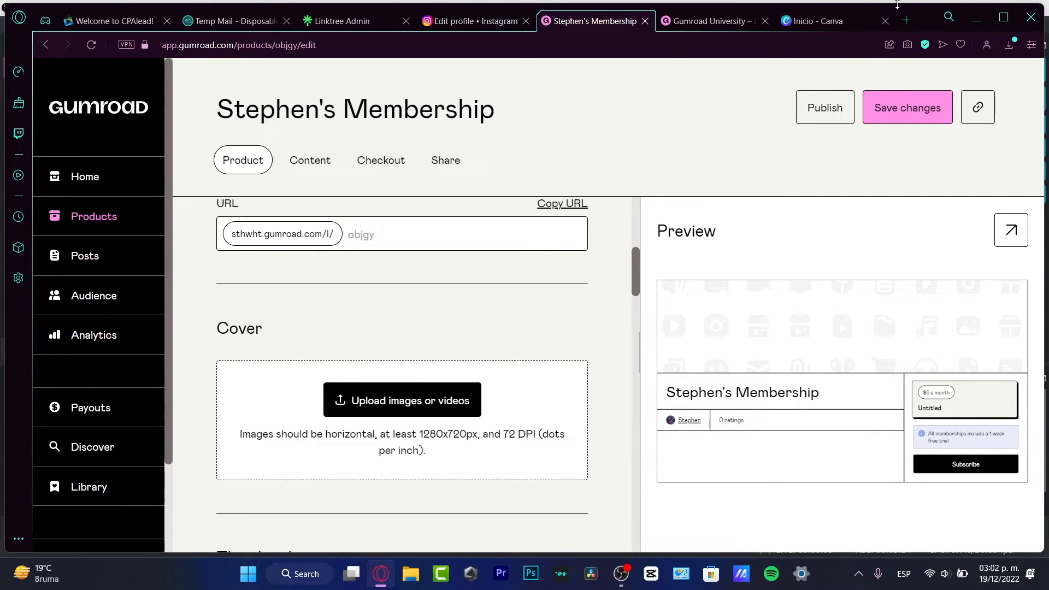
left_click(842, 26)
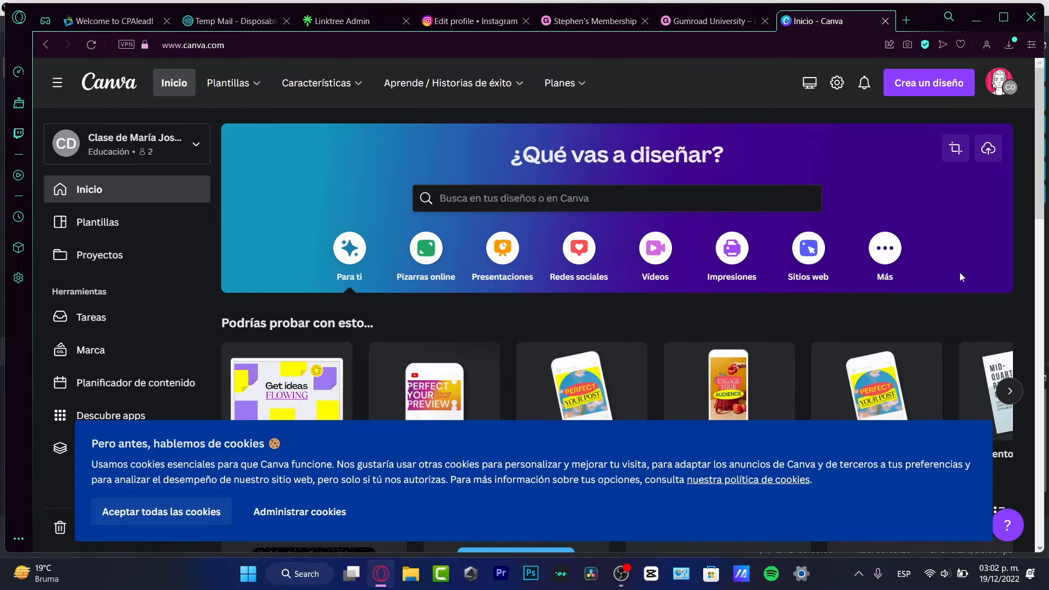
left_click(929, 83)
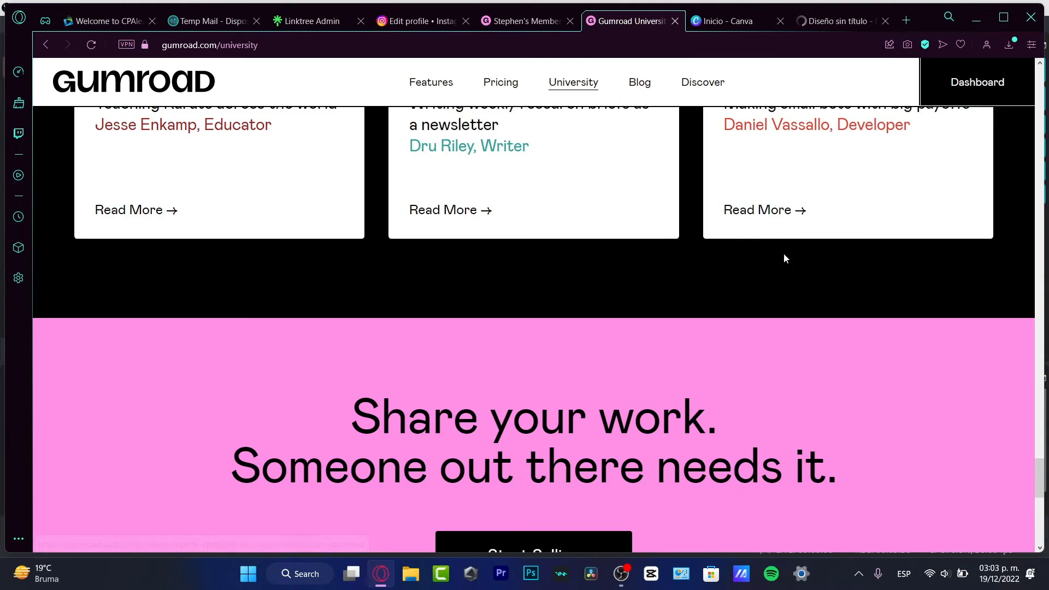
Step: Upload the downloaded DALL-E space whale image from the computer as the membership cover
scroll(788, 342, "up", 4)
left_click(523, 21)
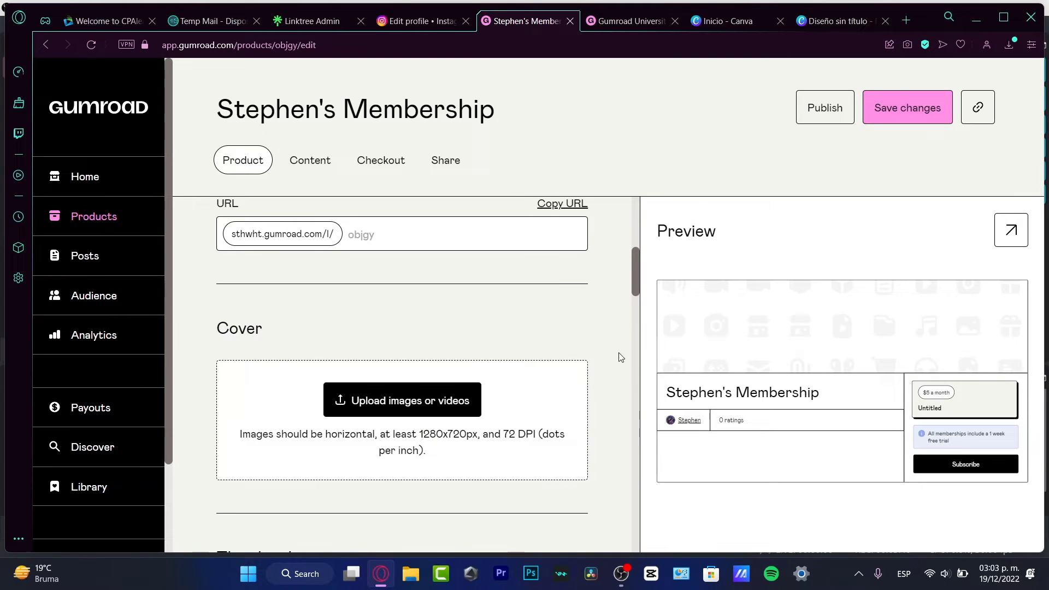
left_click(445, 409)
left_click(297, 404)
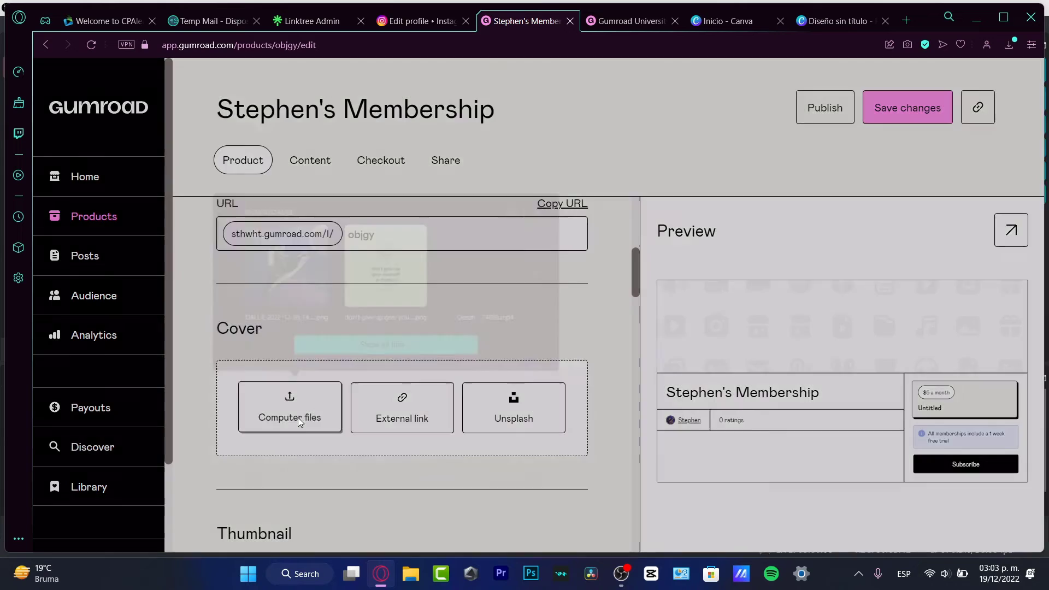
left_click(296, 274)
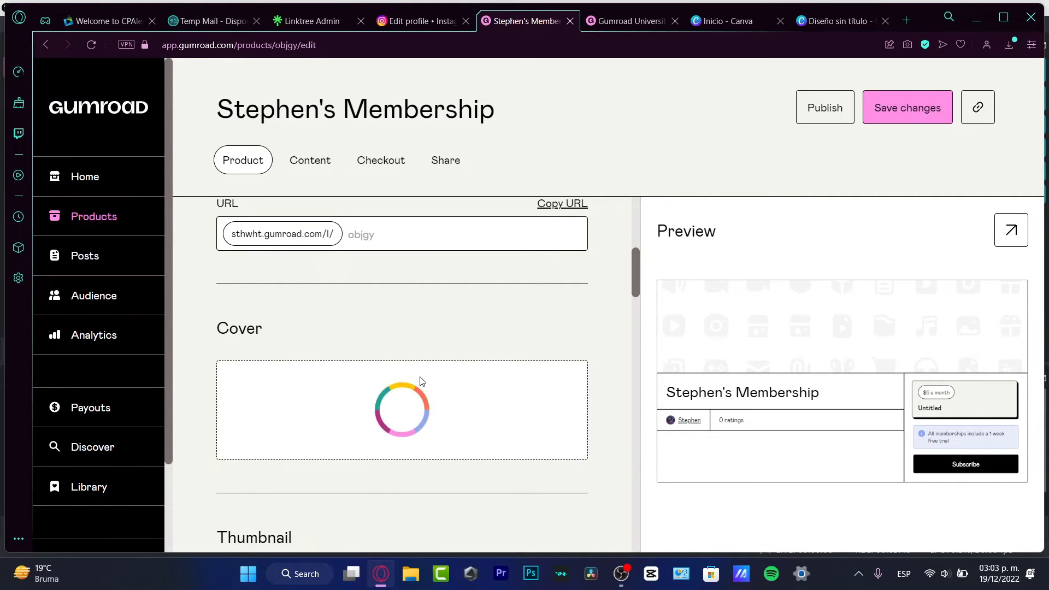
scroll(614, 405, "down", 4)
scroll(825, 349, "down", 5)
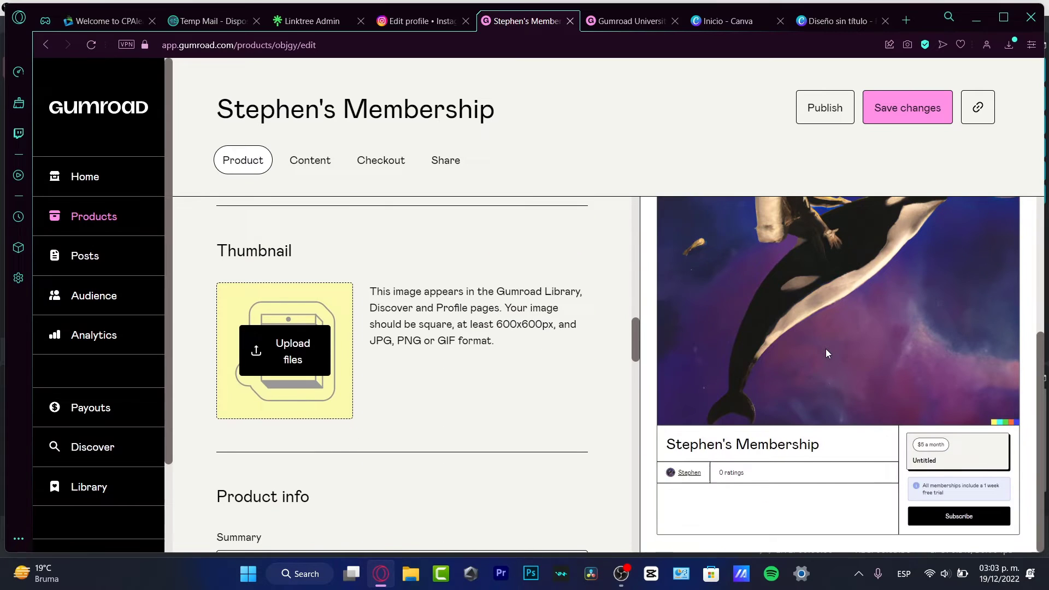
scroll(835, 353, "up", 5)
left_click_drag(1043, 262, 1044, 426)
scroll(447, 297, "up", 10)
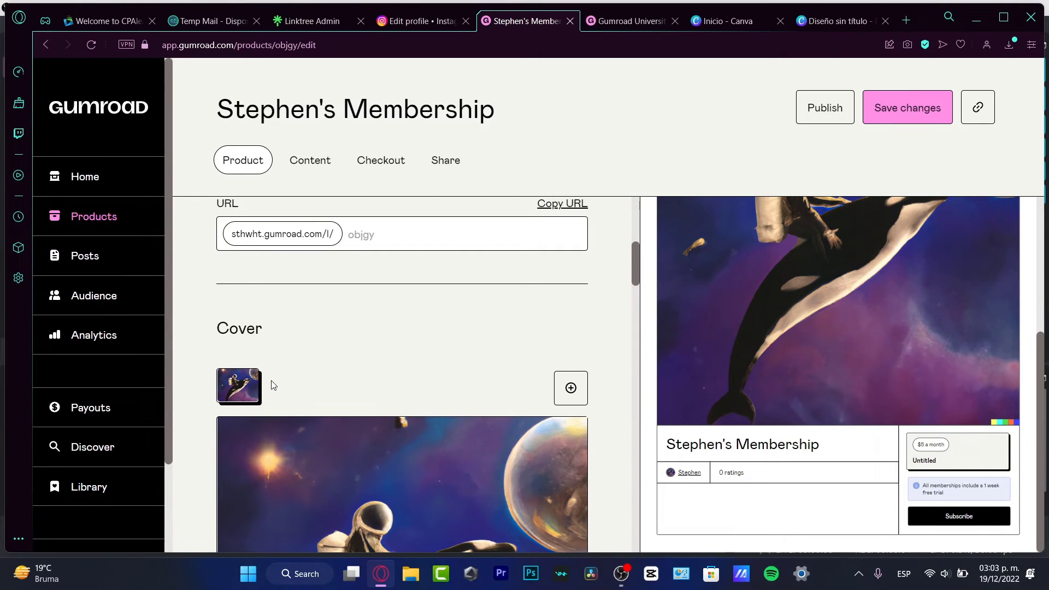
mouse_move(238, 379)
scroll(350, 363, "down", 5)
Step: Use the colourful vinyl records photo from an Unsplash search for 'music' as thumbnail
scroll(351, 364, "down", 3)
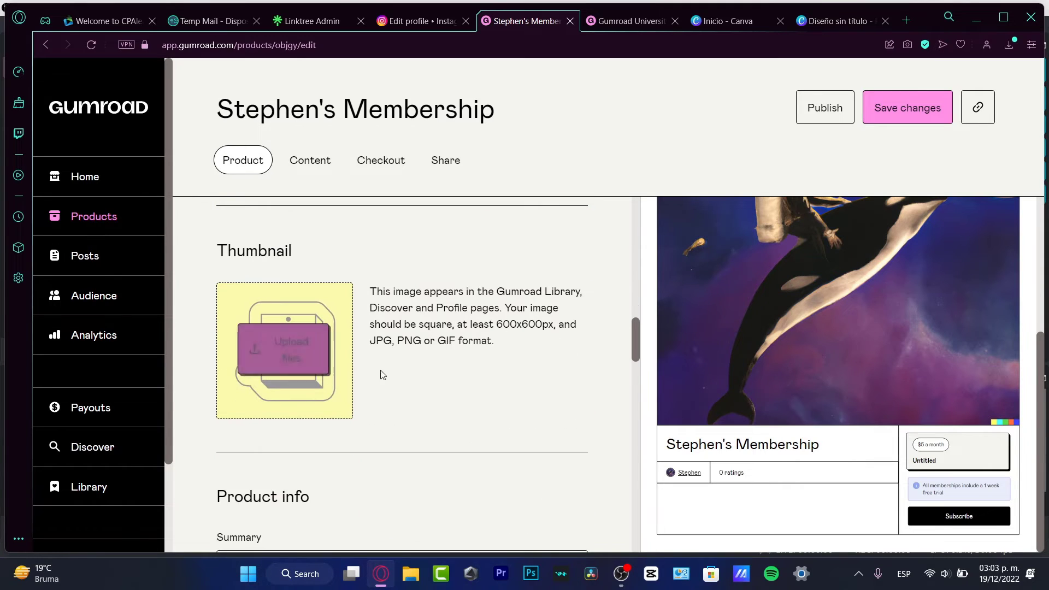
left_click(309, 358)
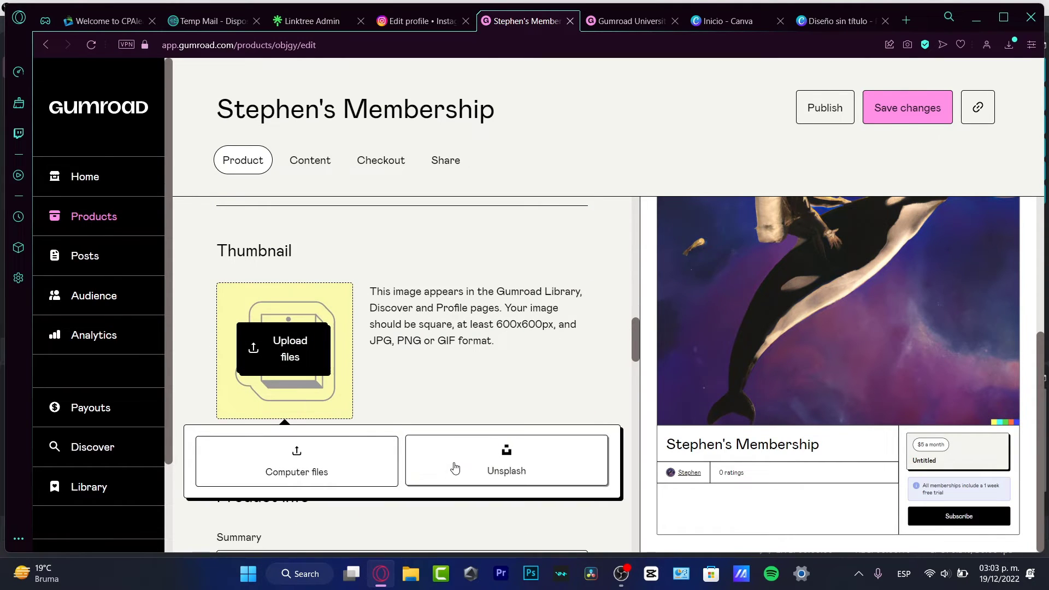
left_click(510, 472)
scroll(508, 468, "down", 4)
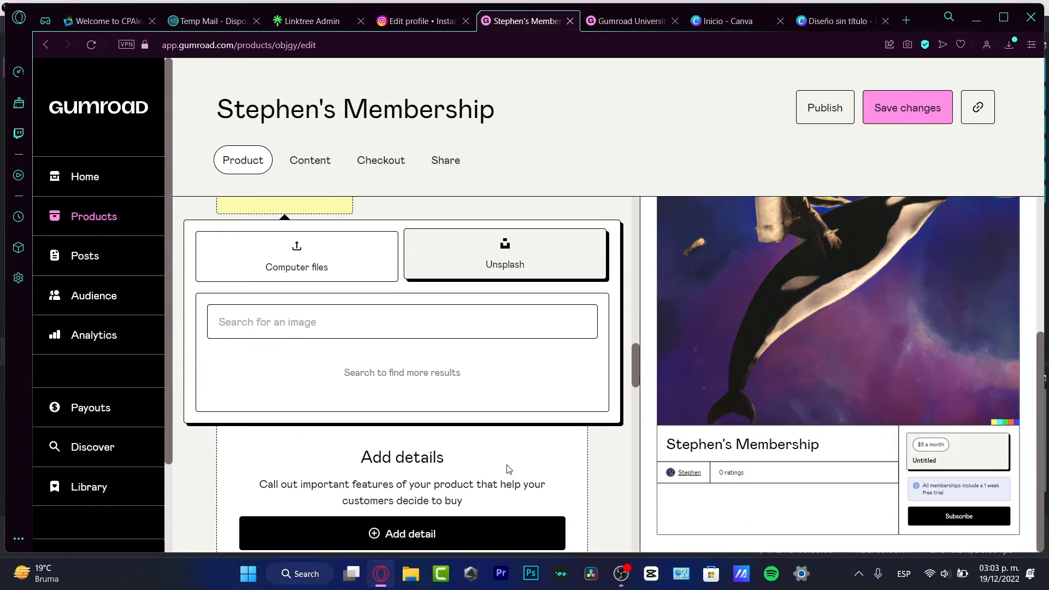
left_click(472, 335)
type("music")
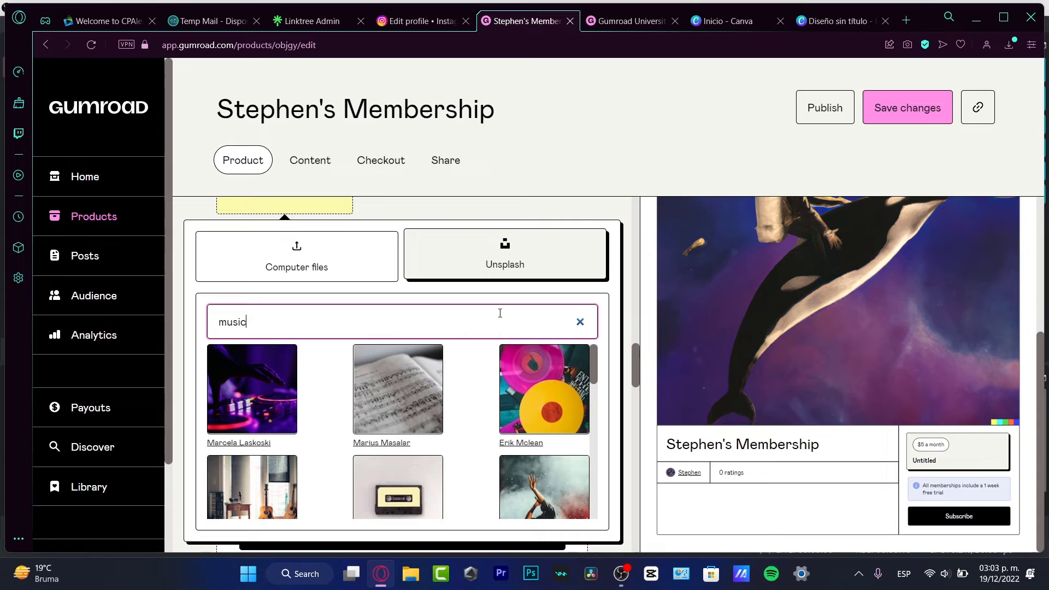
left_click(562, 407)
scroll(519, 402, "up", 5)
scroll(415, 390, "down", 5)
left_click(354, 372)
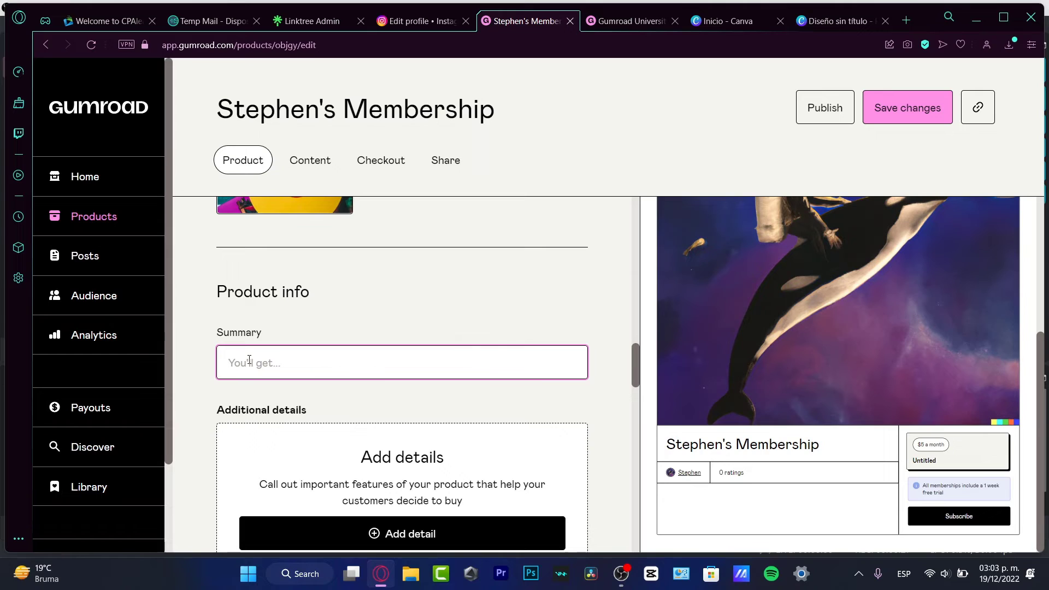
Step: Write the summary 'a custom badge' and rename the tier 'Your membership' with a description
type("a custom badge")
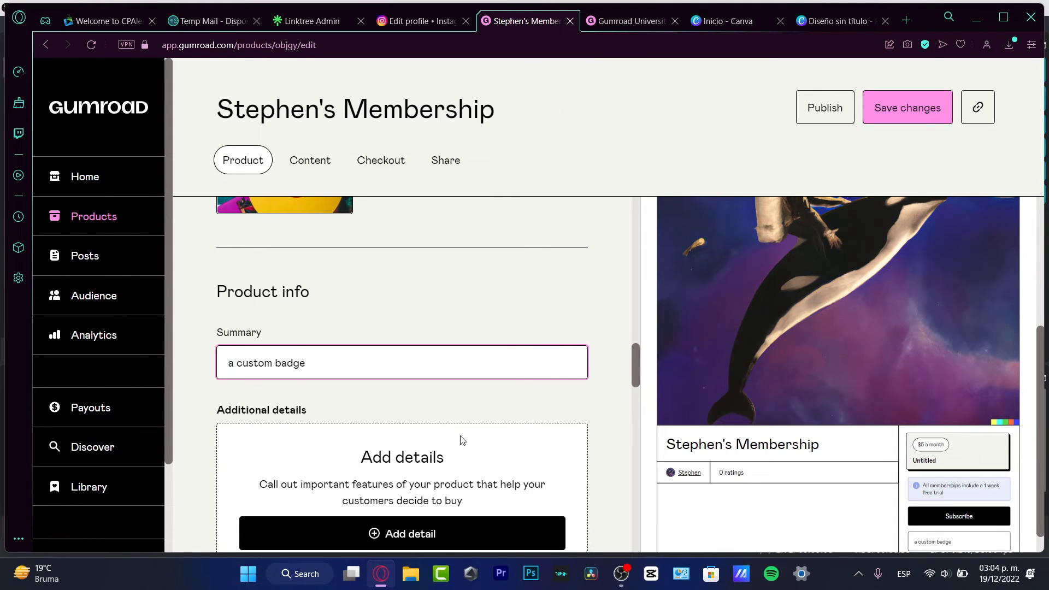
scroll(461, 439, "down", 10)
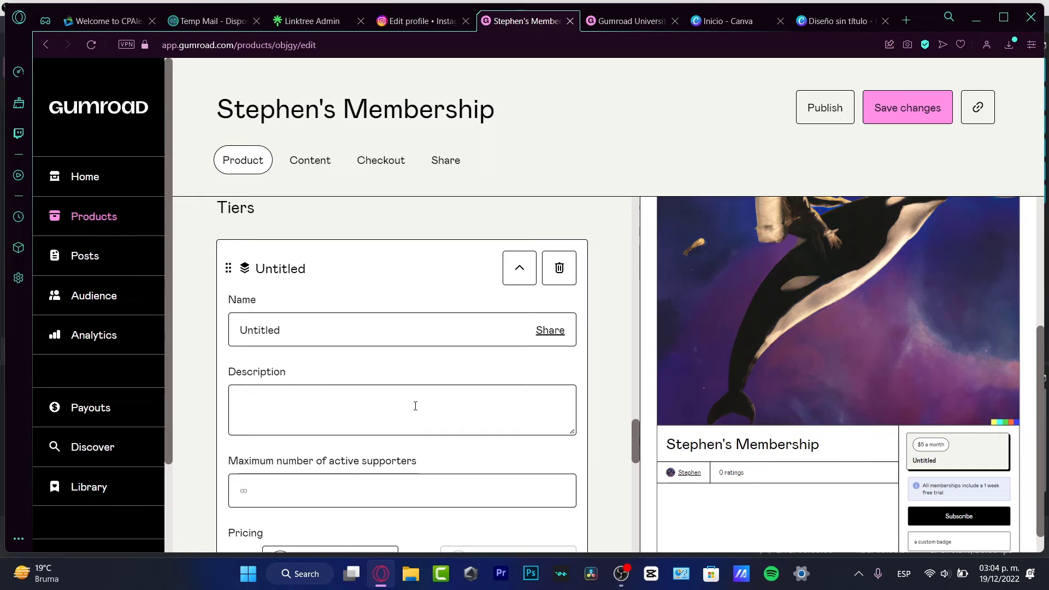
double_click(323, 331)
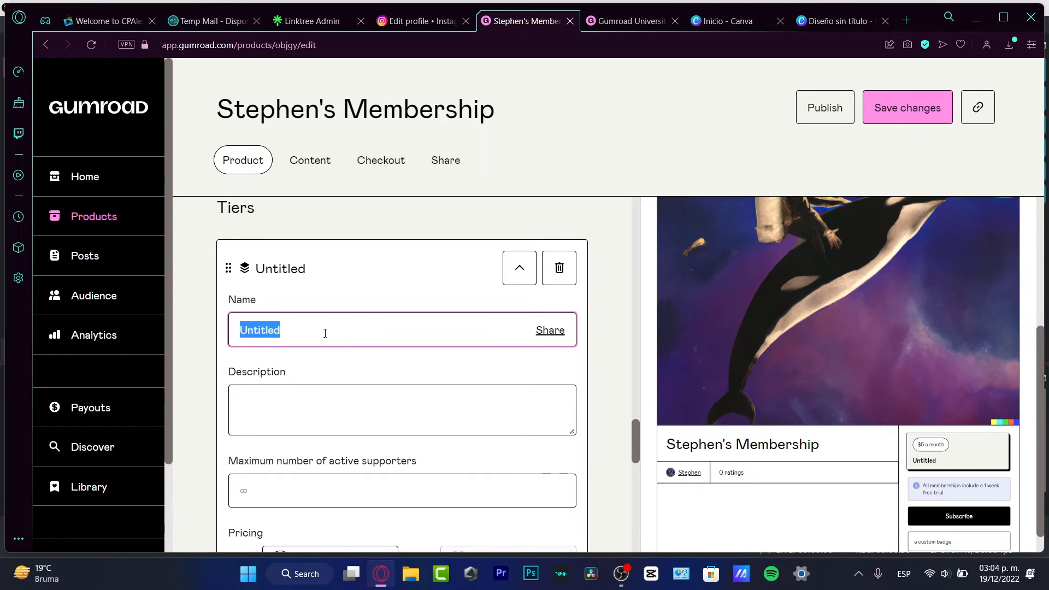
type("Your ")
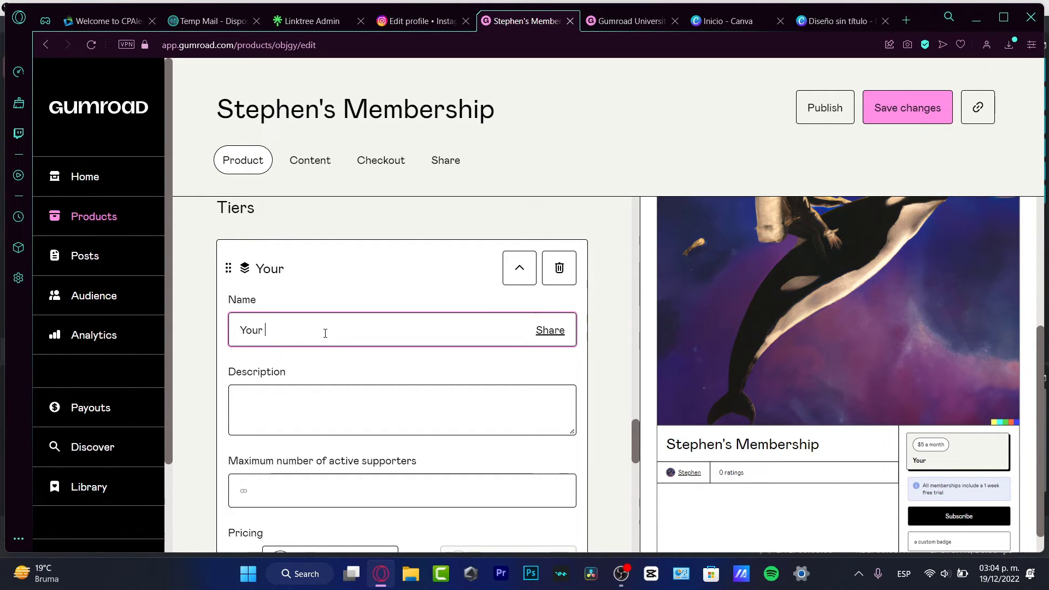
type("membership")
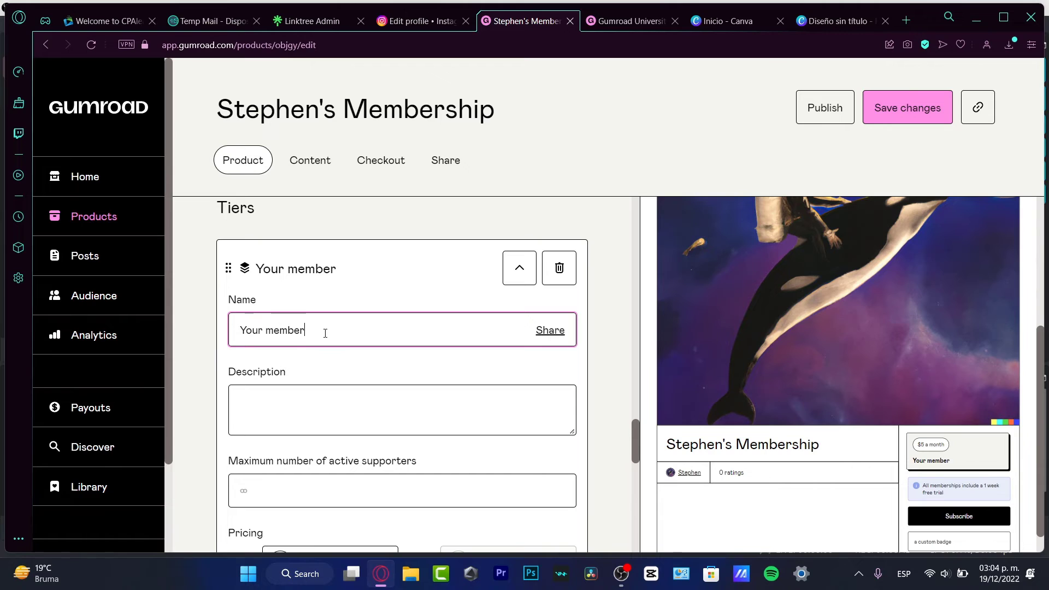
left_click(372, 398)
type("you are g")
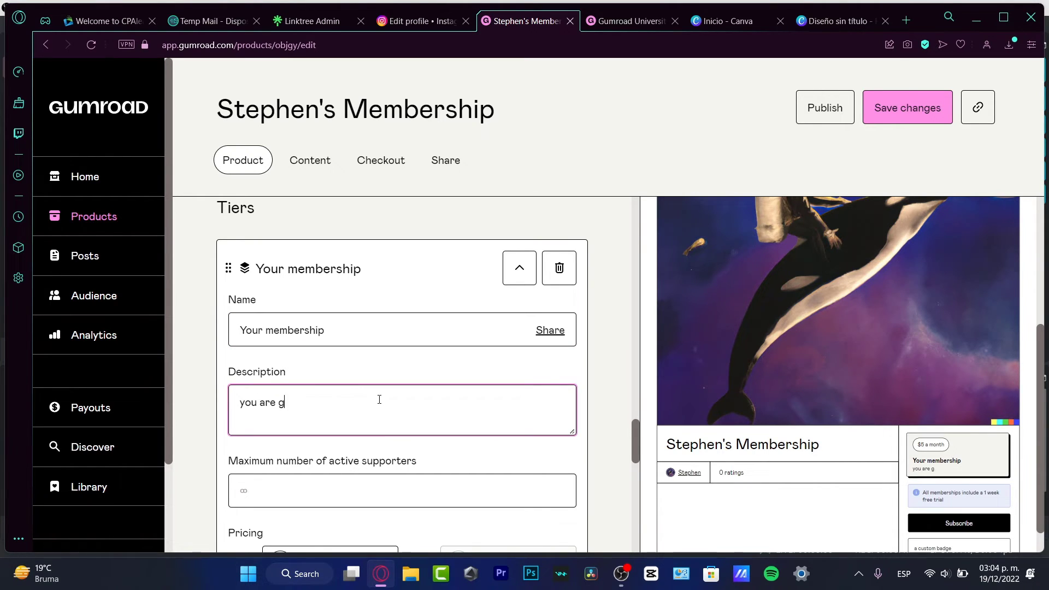
type("oing to get")
type(" an awesome")
type(" memeber")
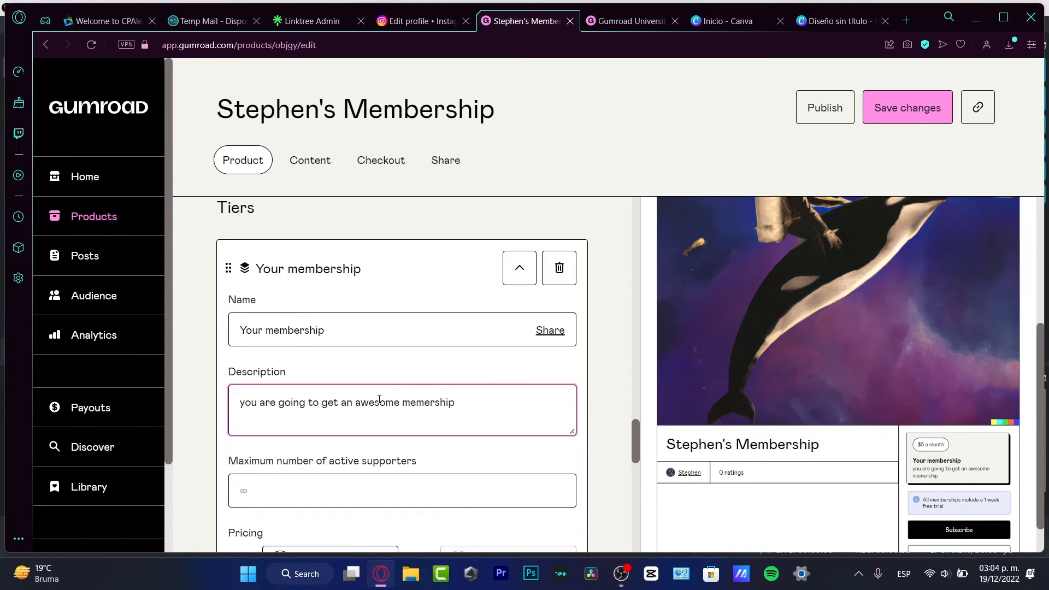
Step: Cap the tier at 500 supporters and enable $15 quarterly, $30 six-monthly, $60 yearly prices
left_click(433, 475)
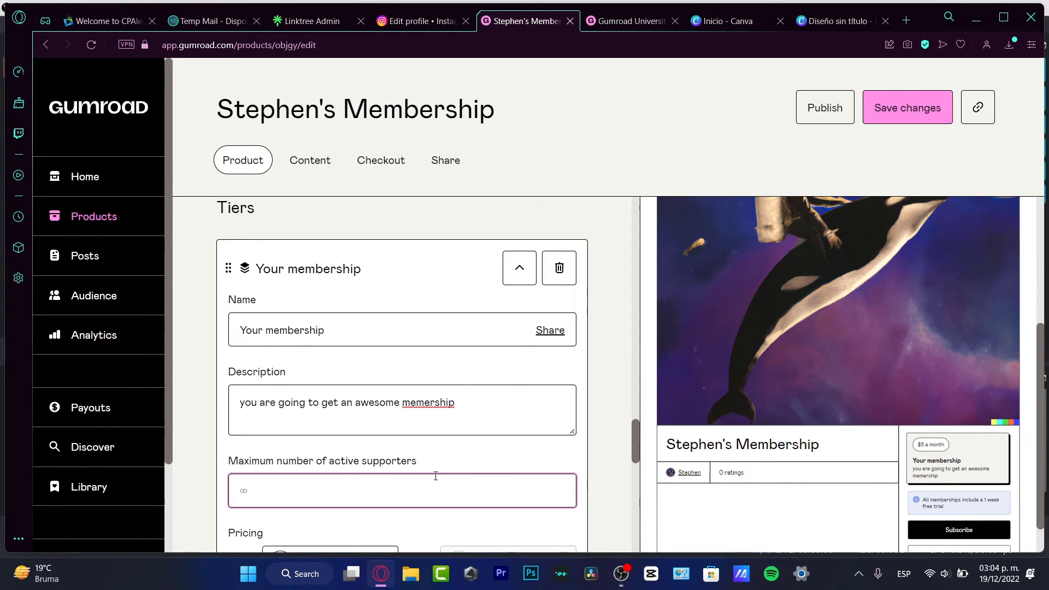
type("500")
scroll(545, 326, "down", 3)
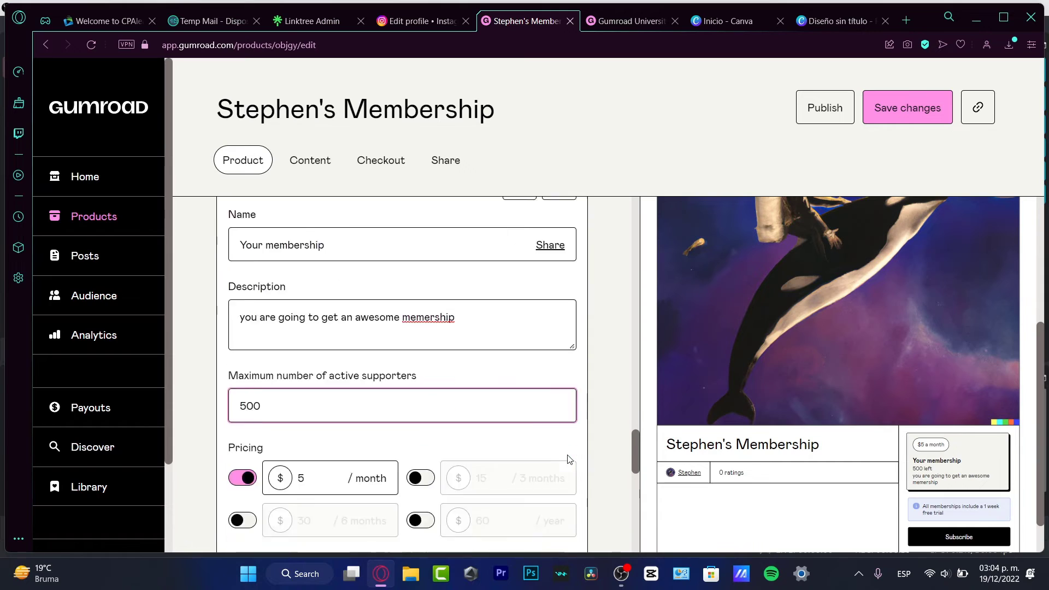
left_click(327, 353)
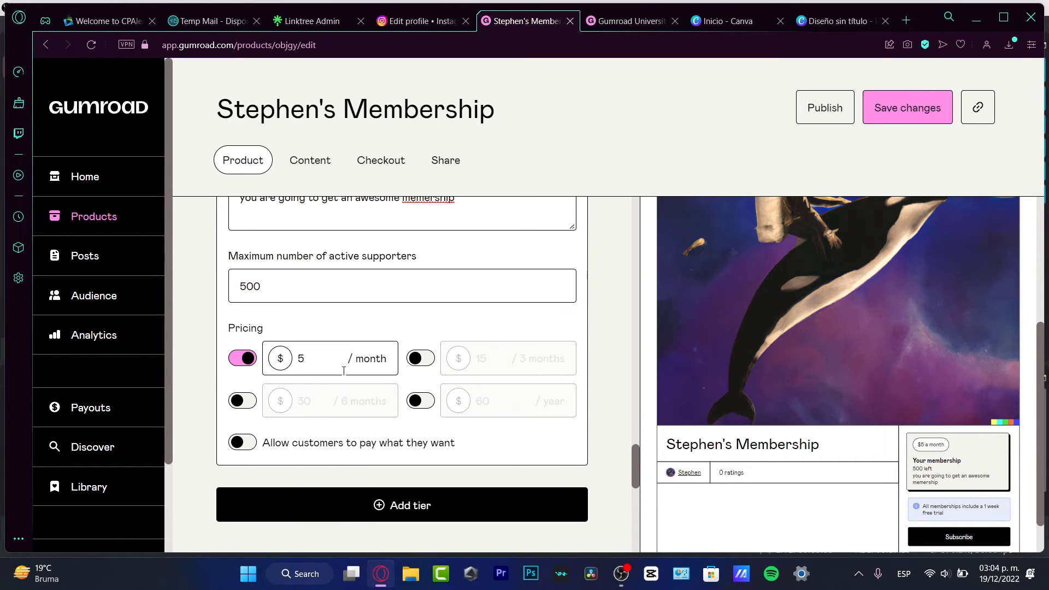
left_click(419, 359)
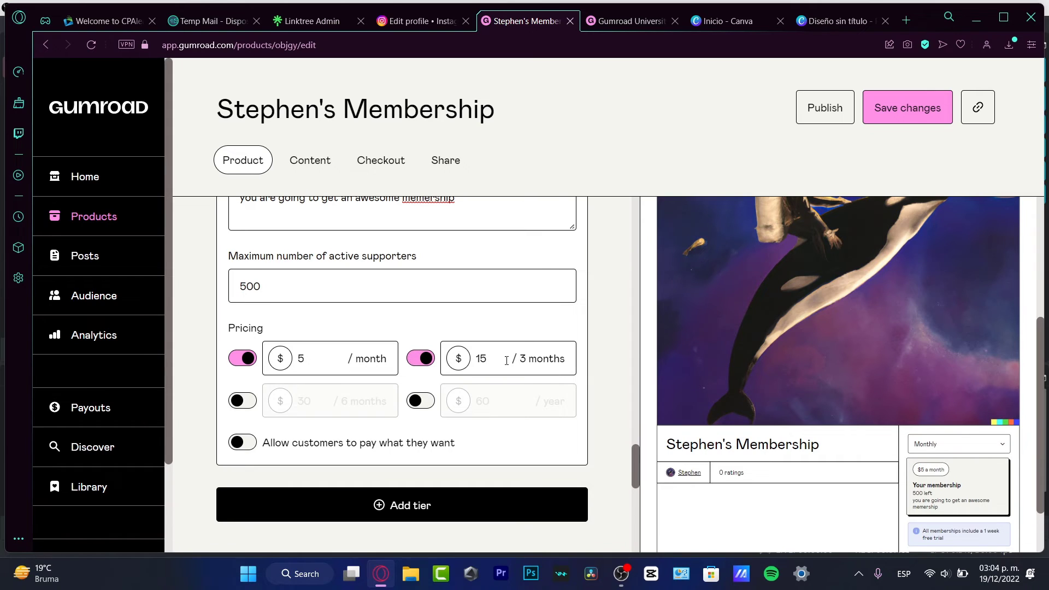
left_click(244, 400)
left_click(433, 407)
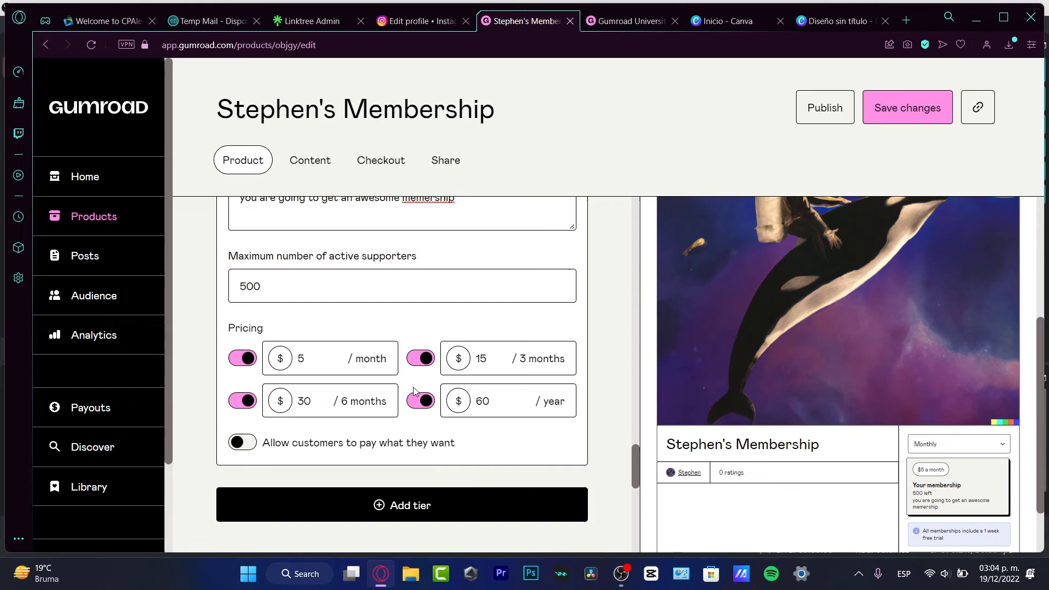
scroll(485, 497, "down", 4)
scroll(500, 352, "up", 4)
Step: Add a second tier and rename the first tier to 'Level 1'
left_click(490, 501)
scroll(490, 465, "up", 3)
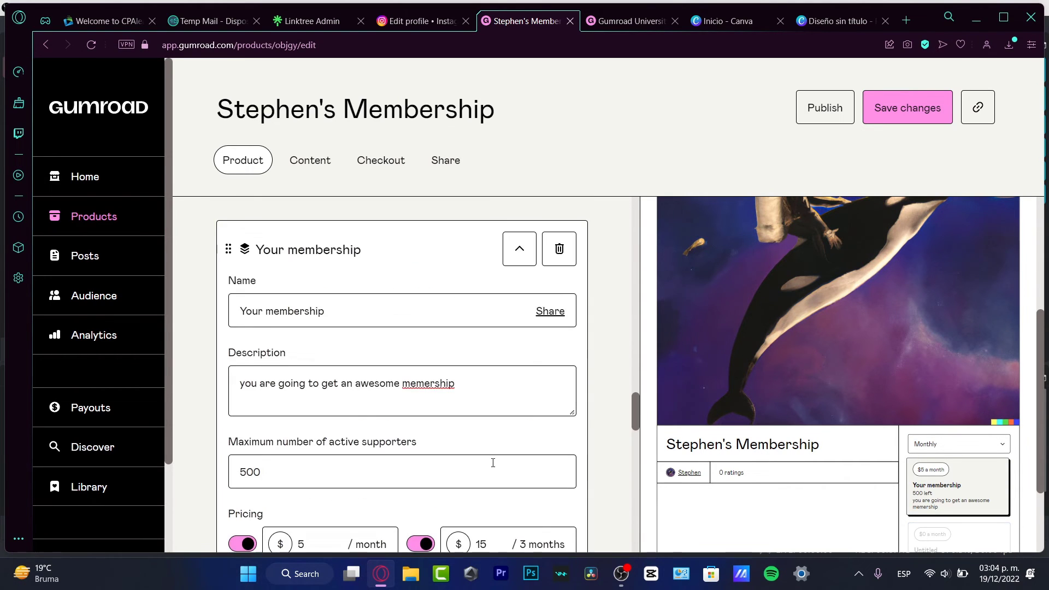
scroll(489, 457, "up", 3)
scroll(461, 424, "down", 3)
left_click(395, 321)
double_click(396, 321)
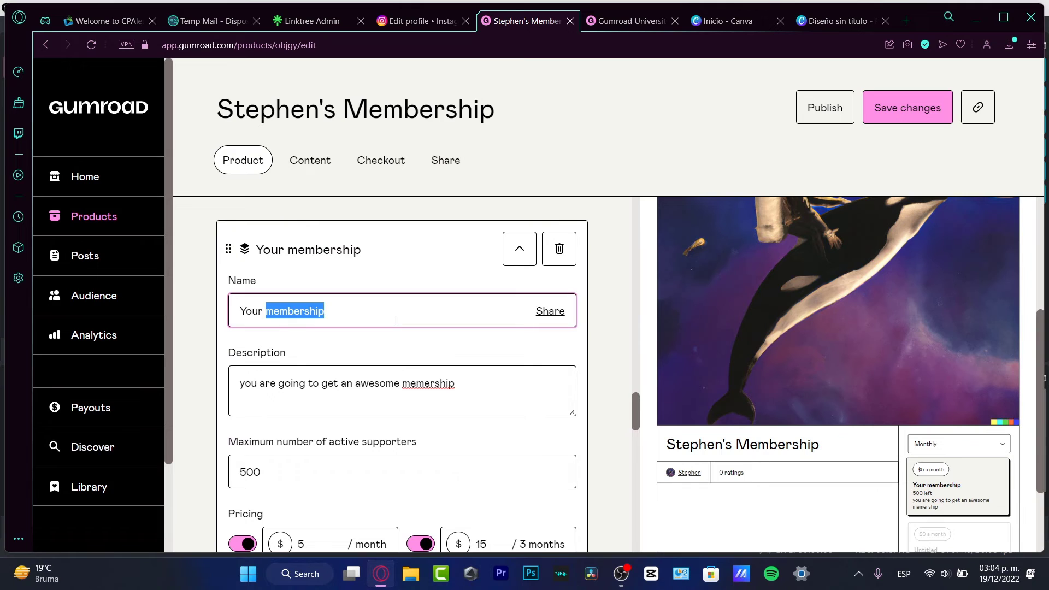
key("ctrl+a")
type("Level 1")
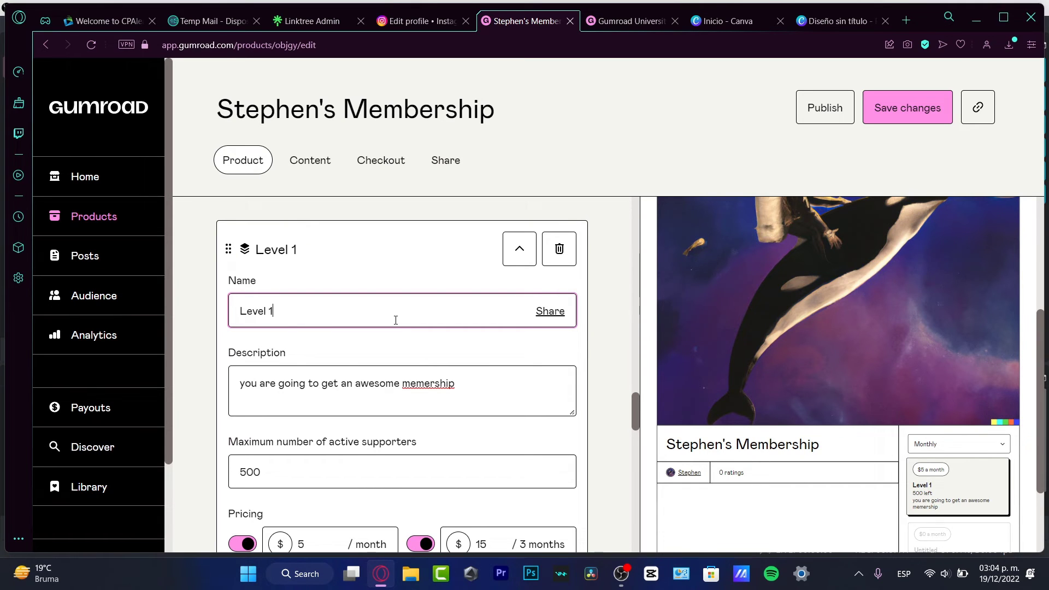
Step: Name the new tier 'Level 2' with the description 'this is more awesome than level 1'
scroll(392, 328, "down", 8)
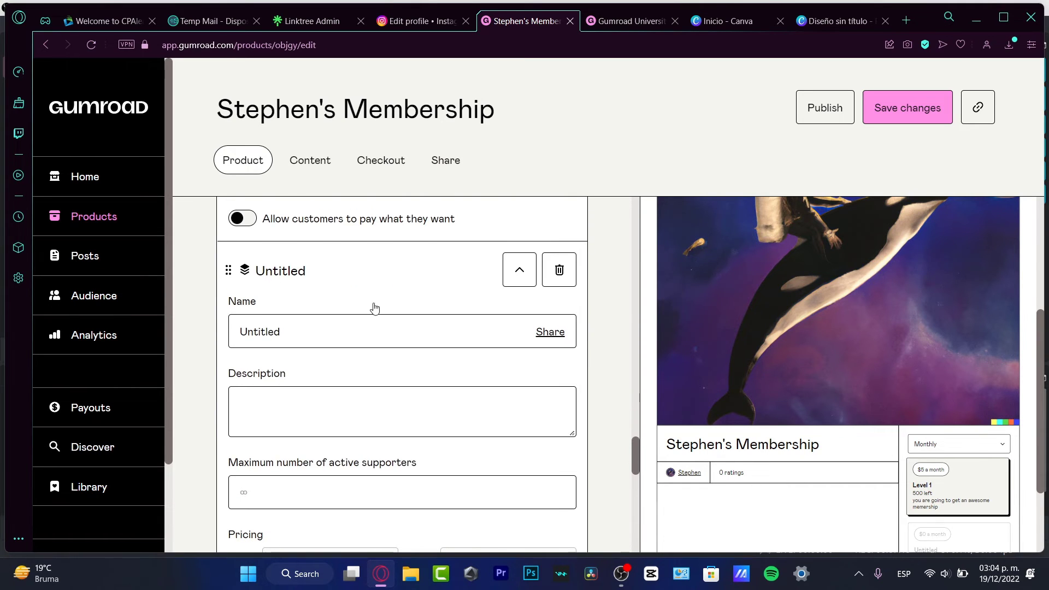
left_click(341, 324)
key("ctrl+a")
type("Level 2")
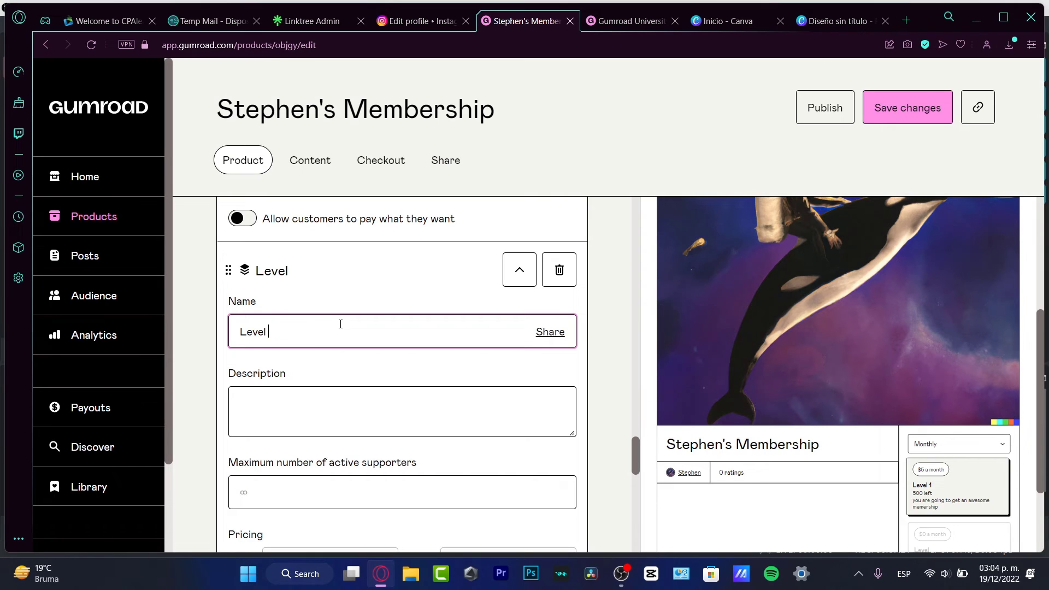
left_click(402, 405)
type("this is more awe")
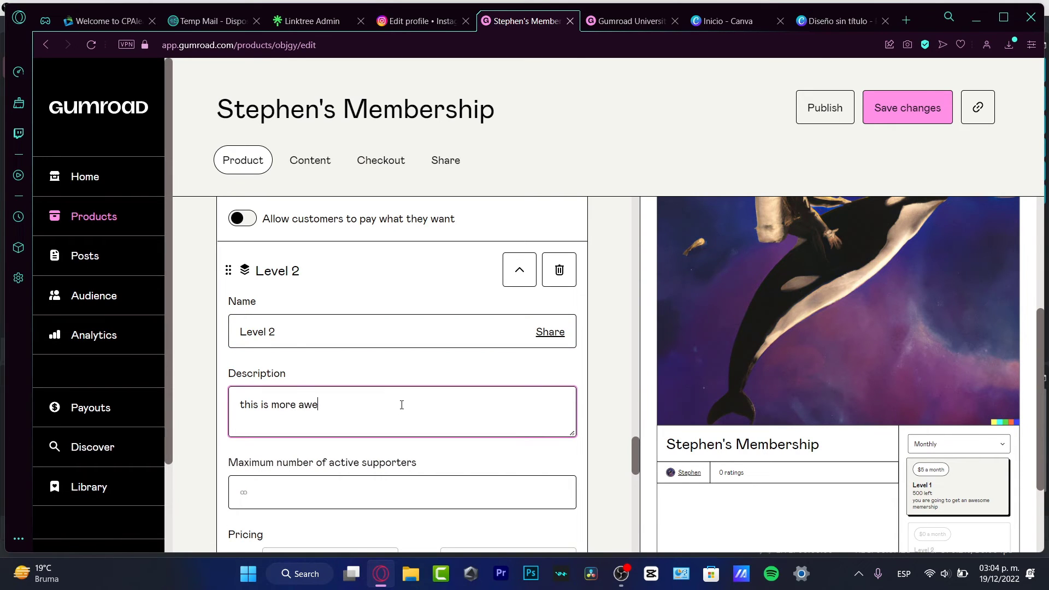
type("some than level 1")
scroll(607, 442, "down", 3)
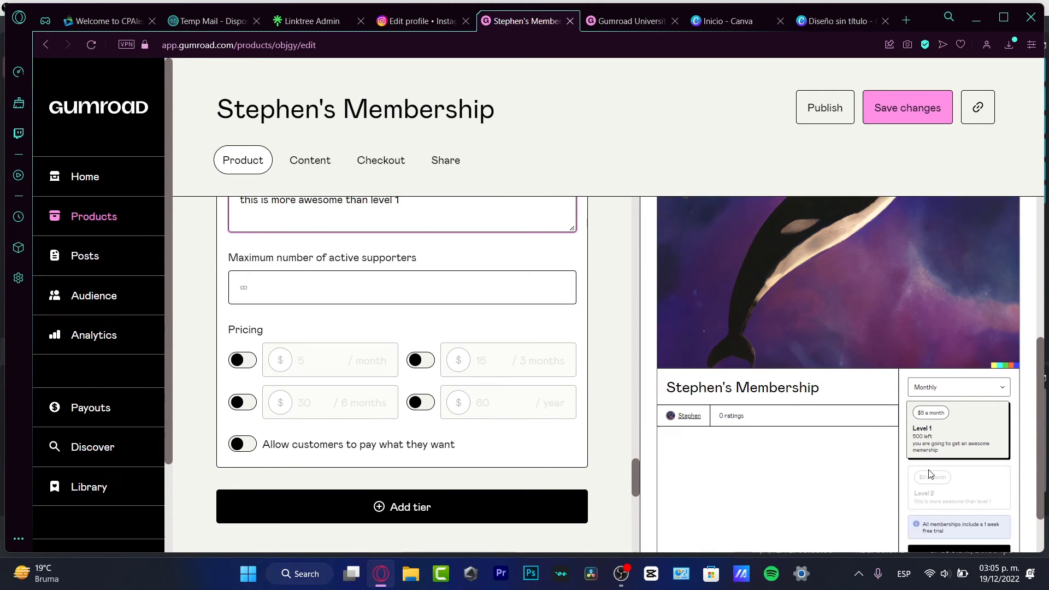
scroll(931, 469, "down", 2)
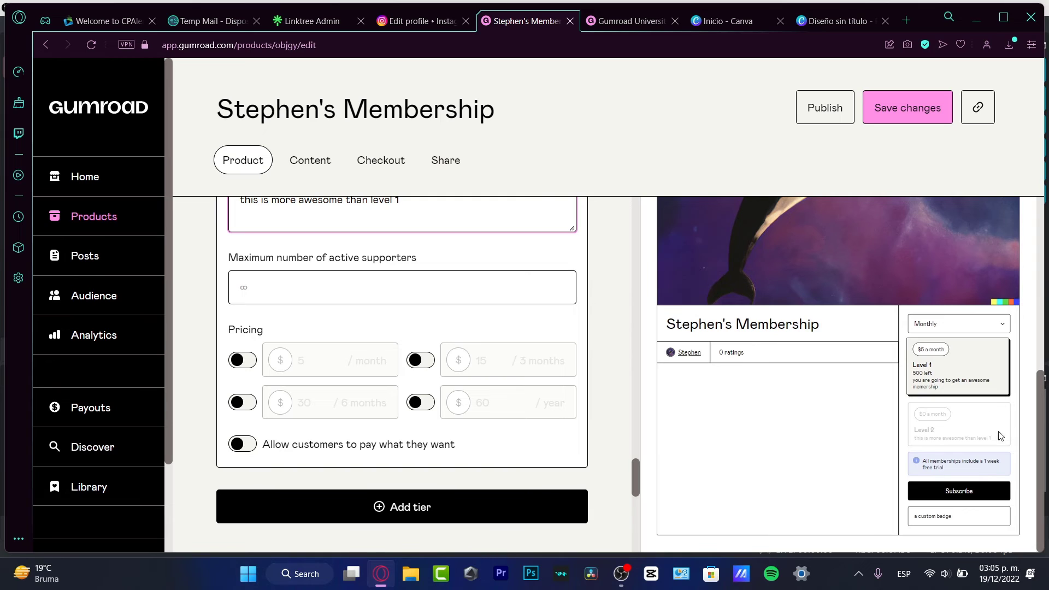
scroll(609, 419, "down", 1)
scroll(544, 419, "down", 8)
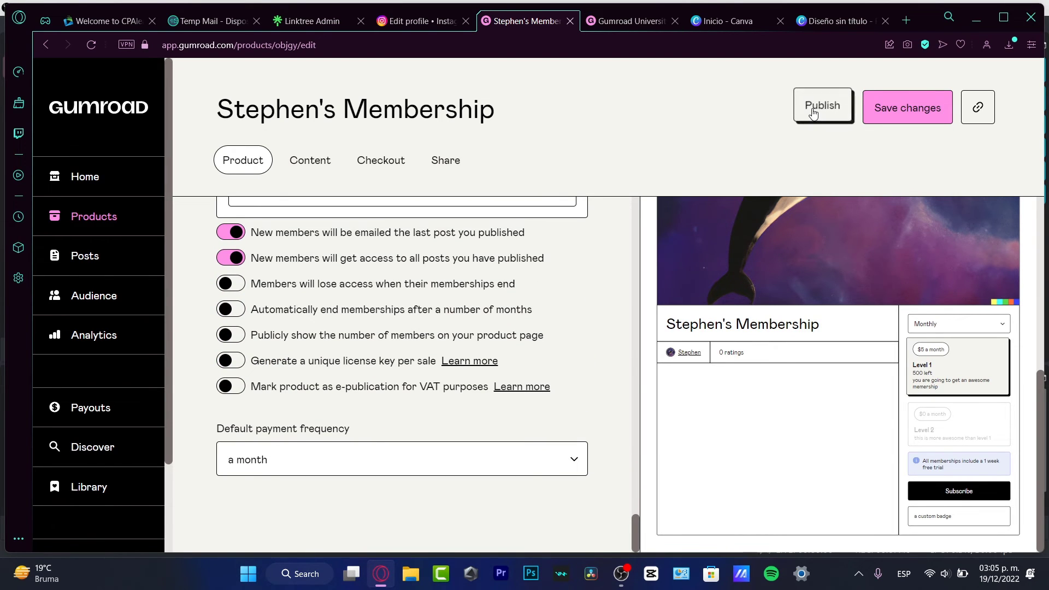
Step: Price Level 2 at $10 monthly, $20 per 3 months, $60 per 6 months, $120 yearly
scroll(492, 306, "up", 8)
double_click(479, 256)
type("27")
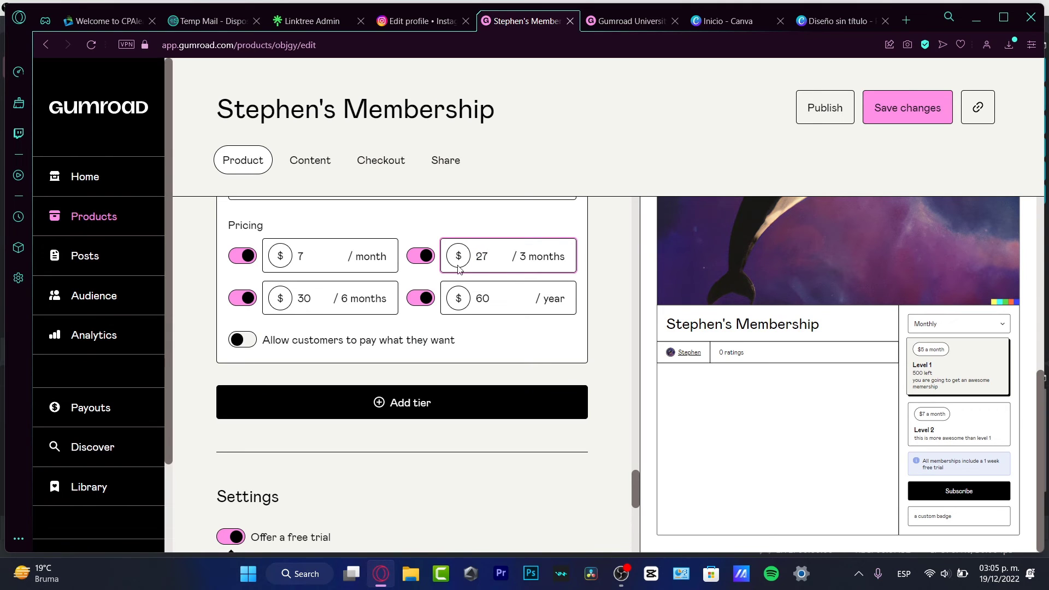
double_click(483, 256)
type("2")
double_click(300, 256)
type("10")
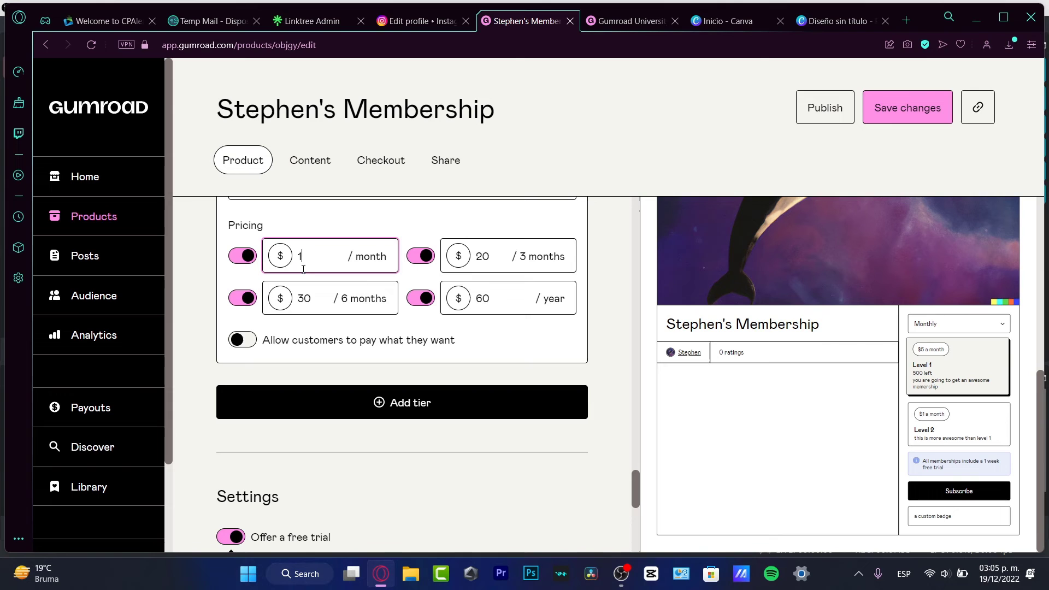
double_click(304, 298)
type("60")
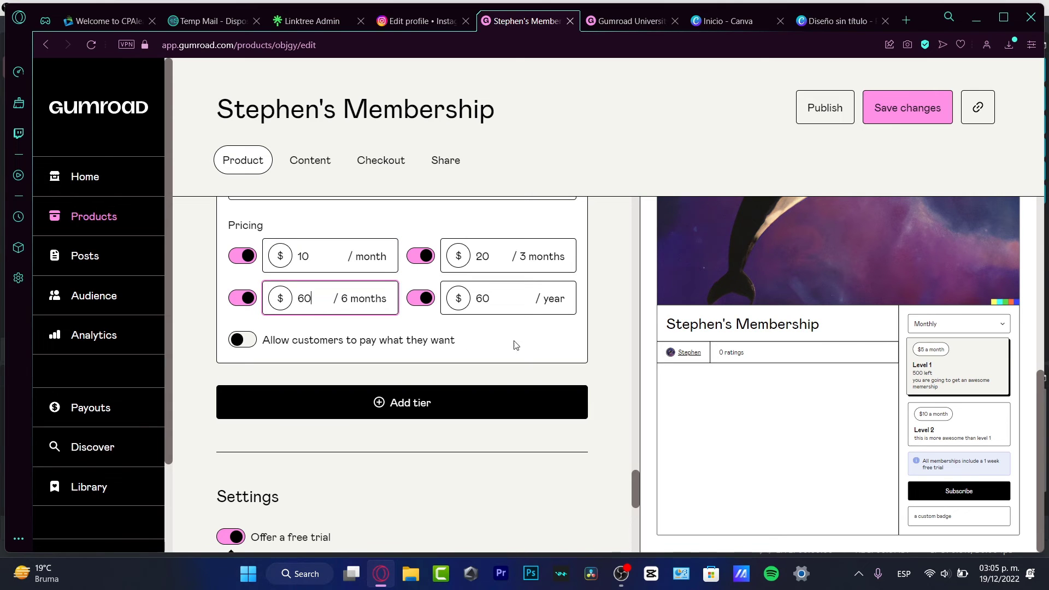
double_click(474, 298)
type("120")
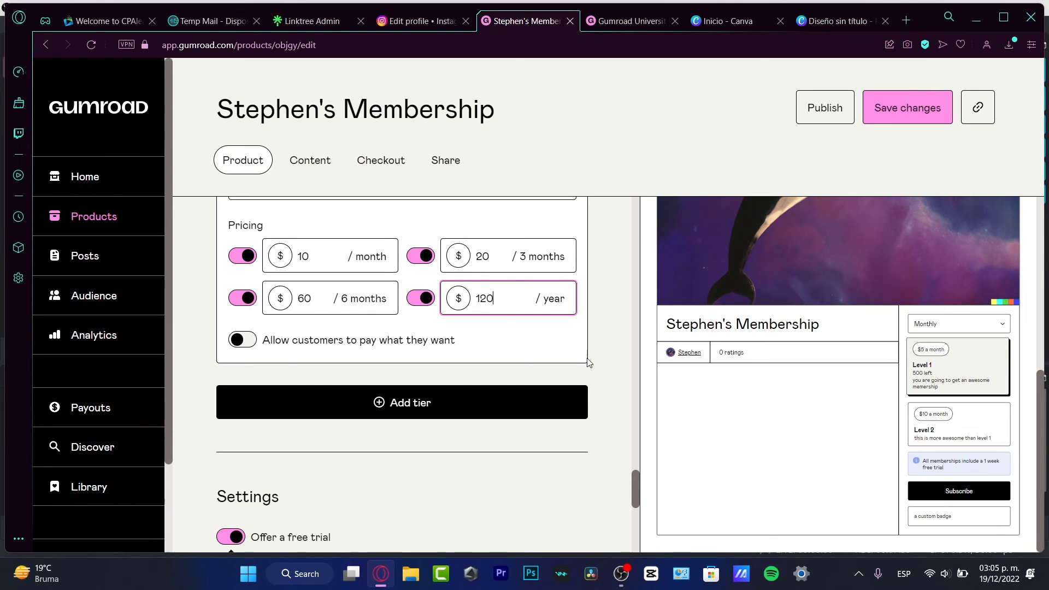
scroll(610, 359, "down", 3)
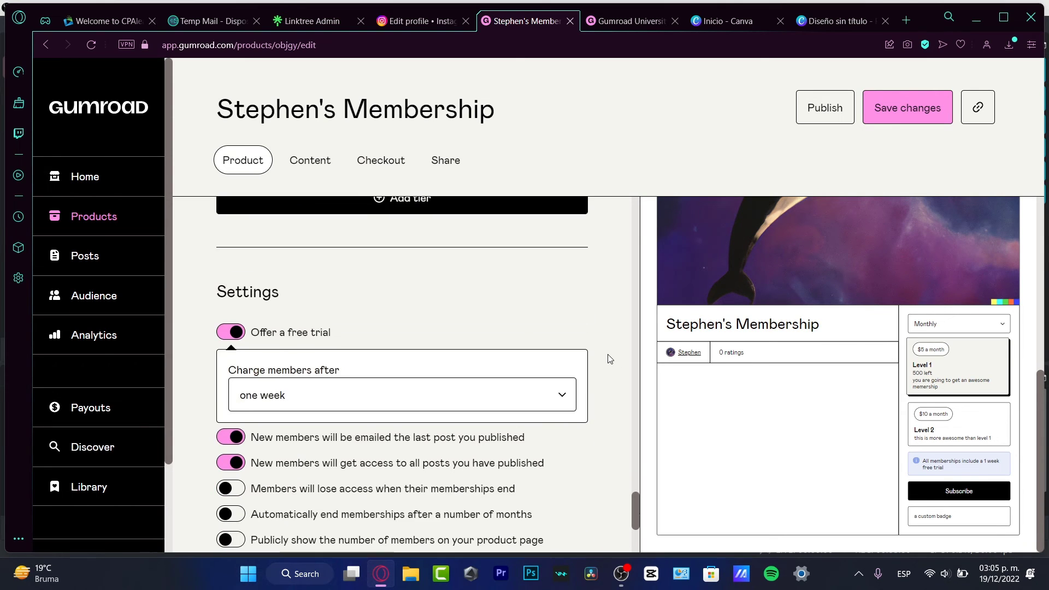
Step: Publish and save the membership, copy its public link, and start a new browser tab
left_click(829, 121)
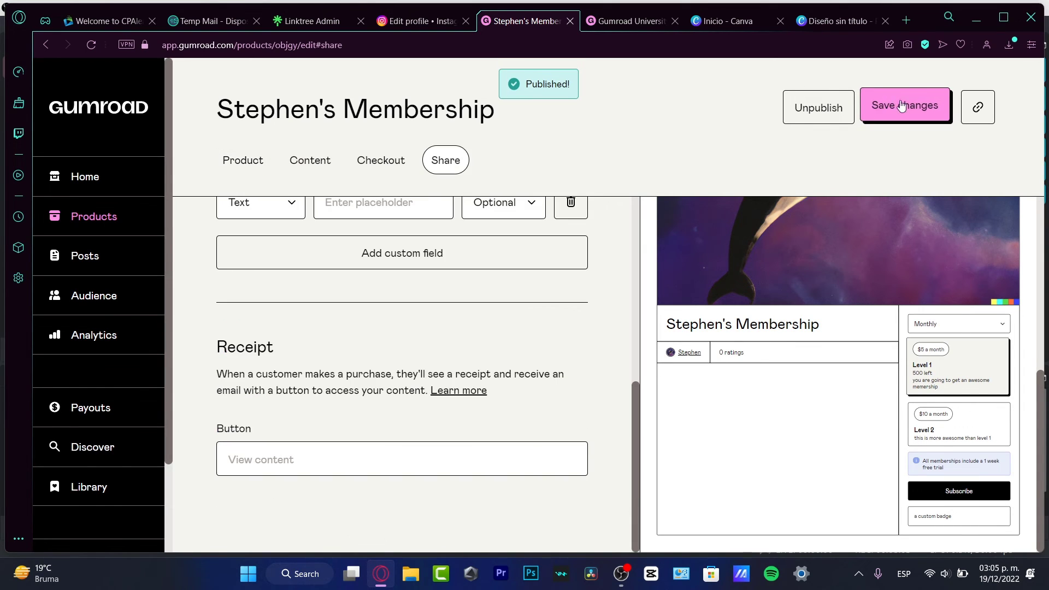
left_click(902, 109)
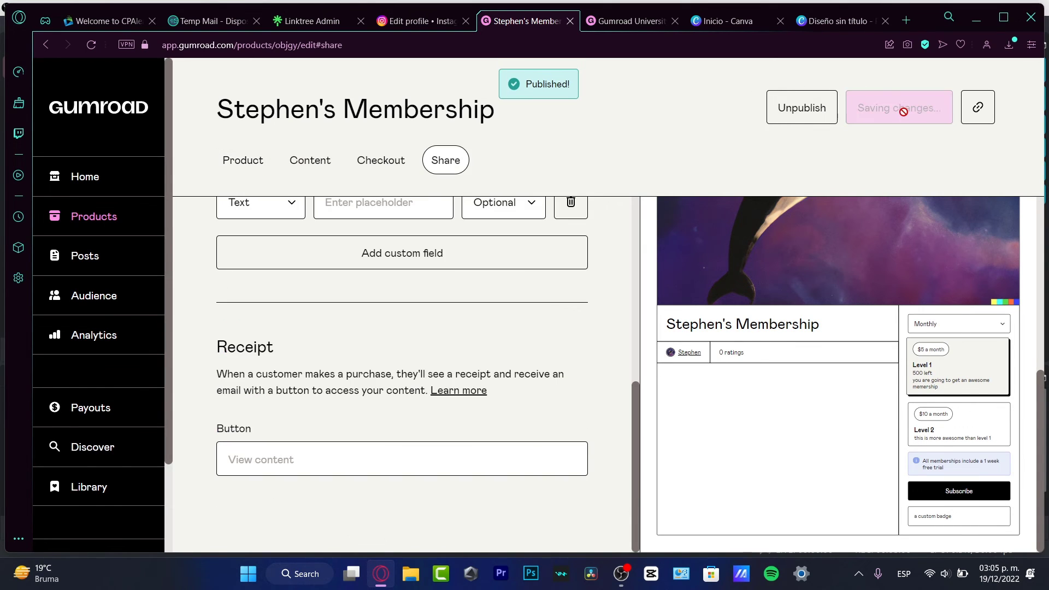
left_click(974, 107)
left_click(911, 24)
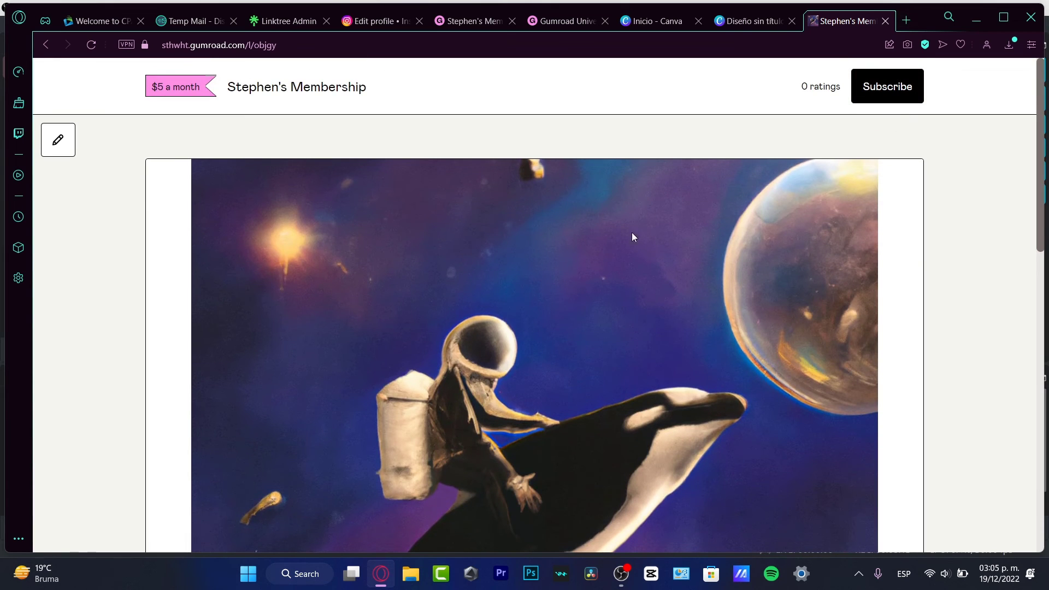
Step: Scroll through the live membership page and select the Level 2 tier card
scroll(736, 244, "down", 10)
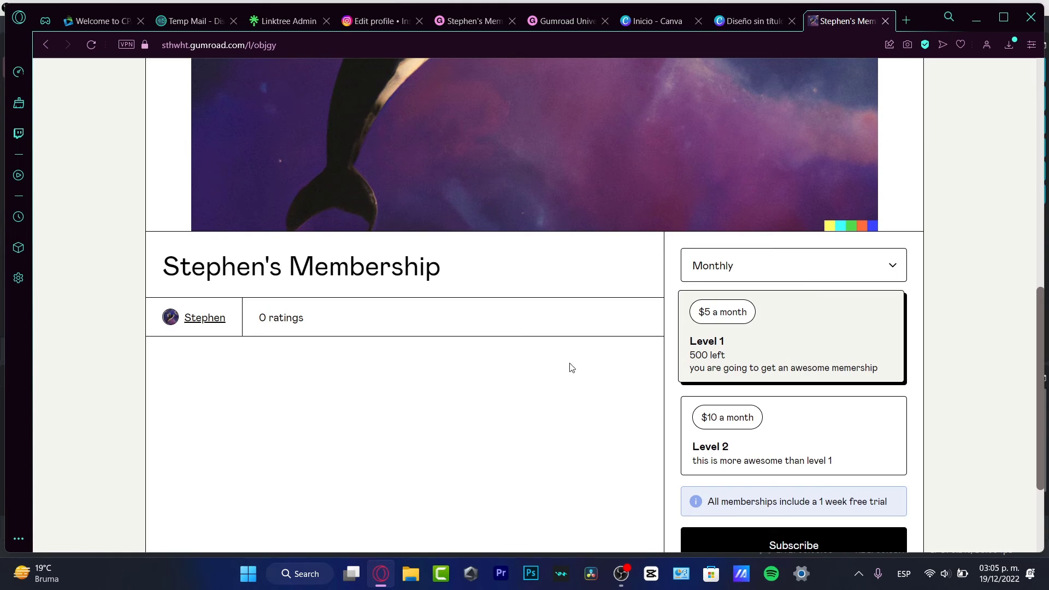
scroll(764, 349, "down", 3)
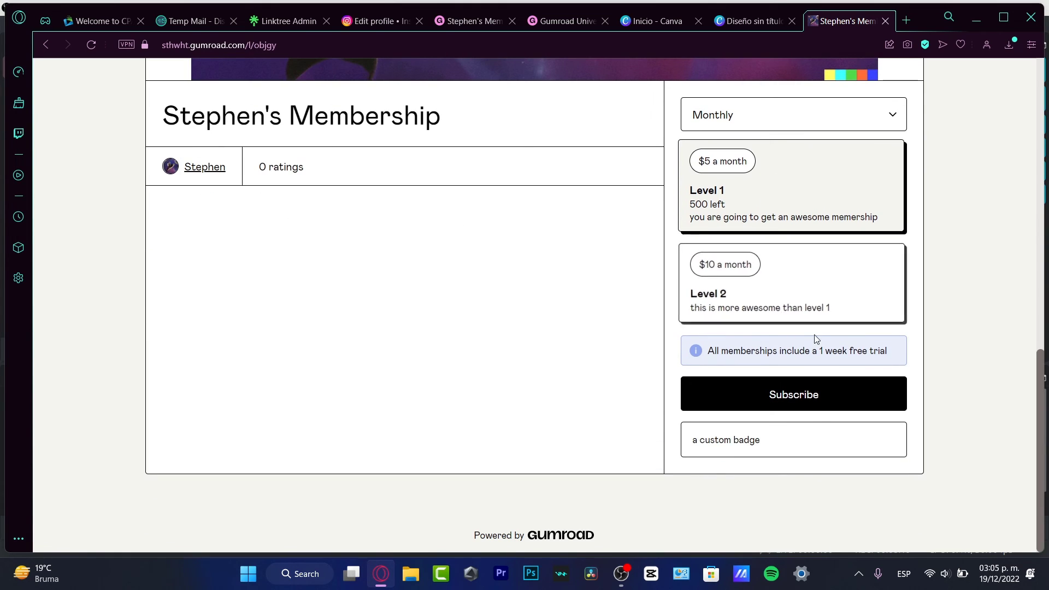
left_click(847, 322)
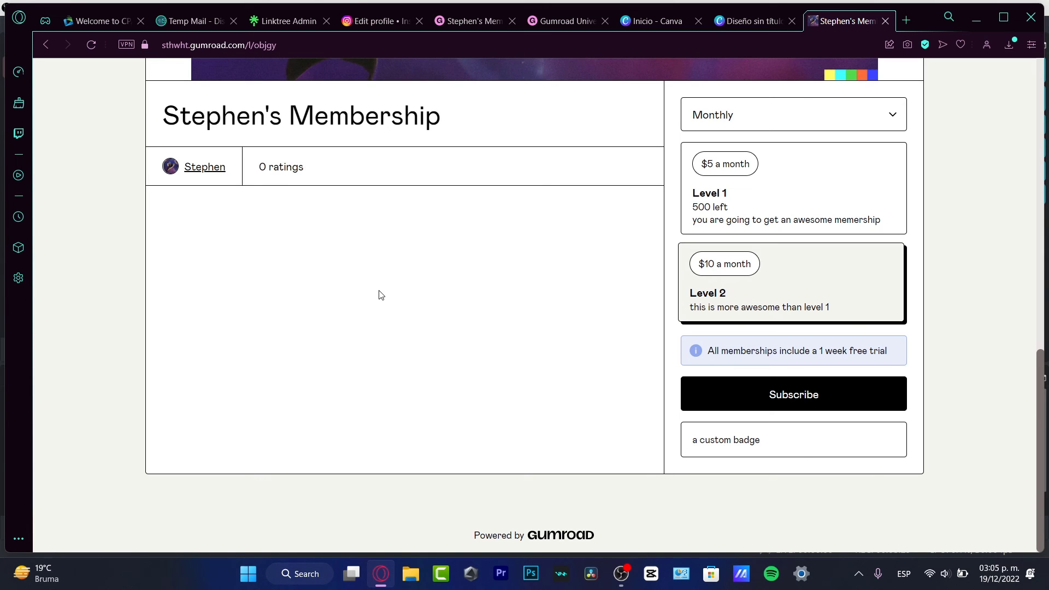
Step: Go back to the membership editor tab and open the Posts page from the sidebar
left_click(560, 21)
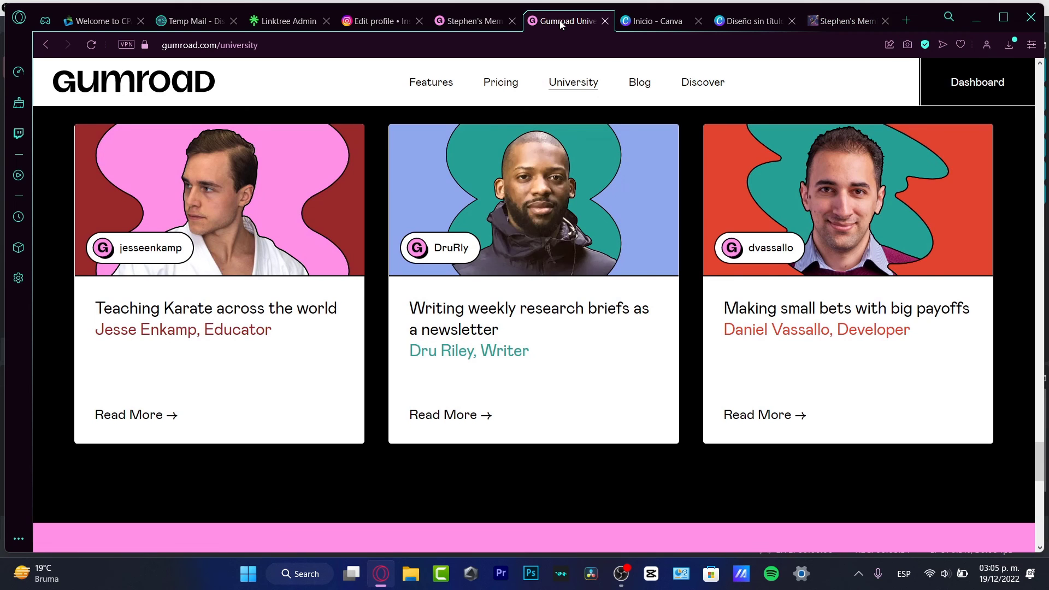
left_click(473, 22)
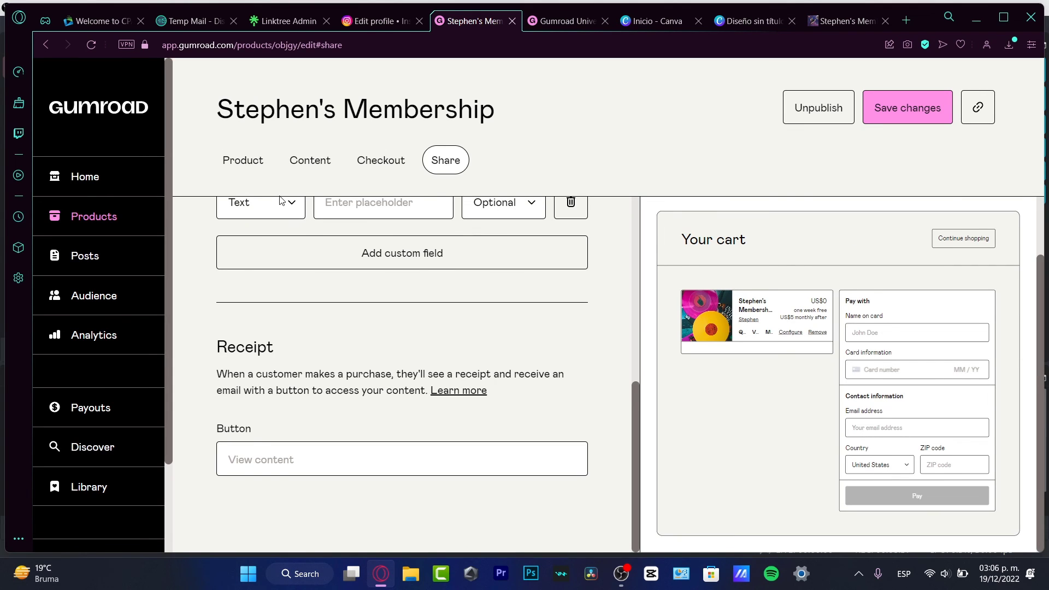
left_click(133, 258)
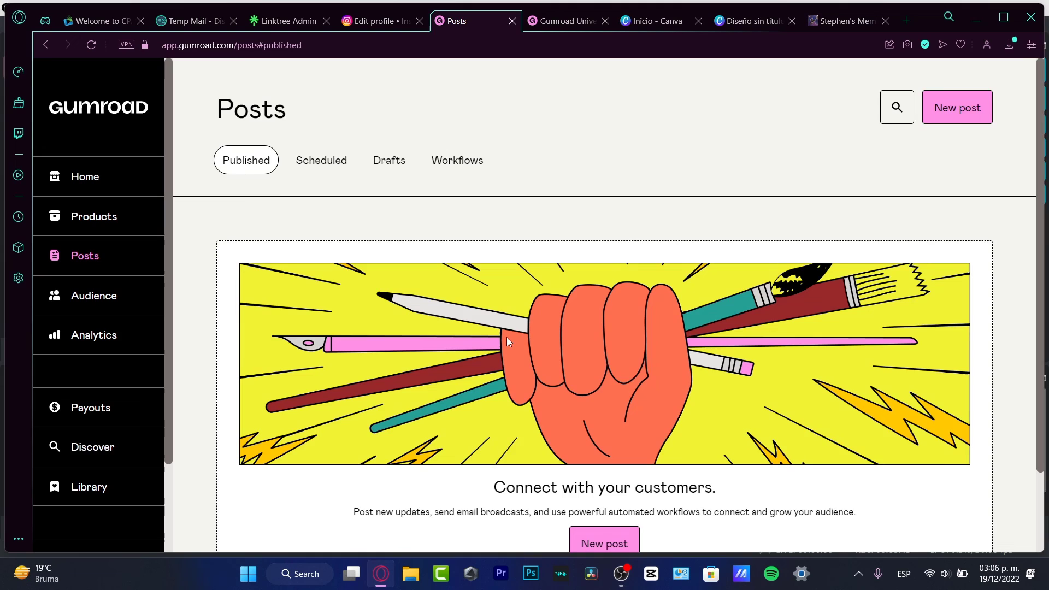
Step: Scroll down the empty Posts page, then return to the Gumroad University tab
scroll(508, 342, "down", 2)
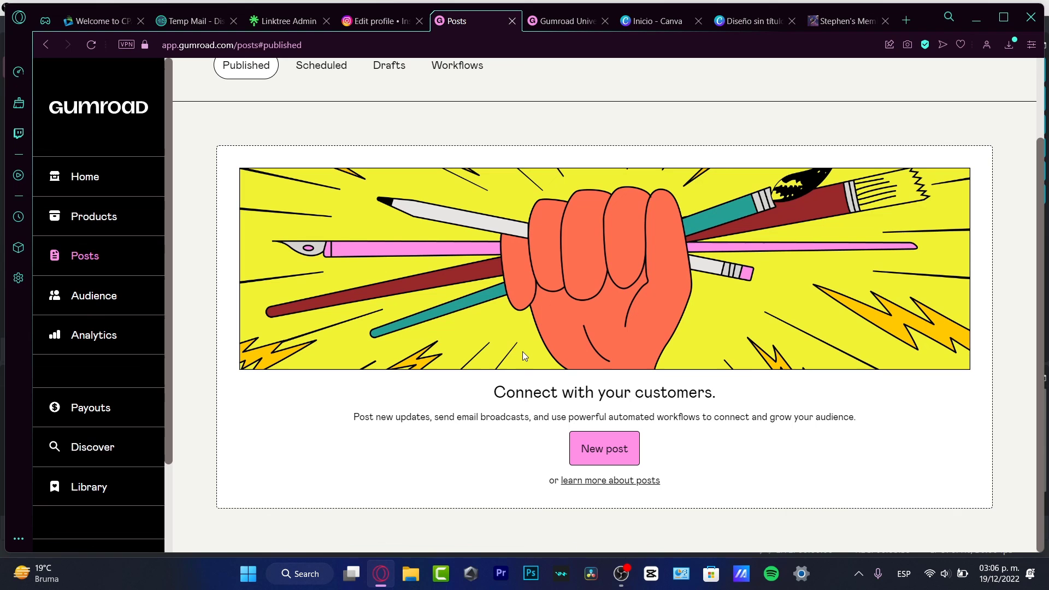
left_click(589, 23)
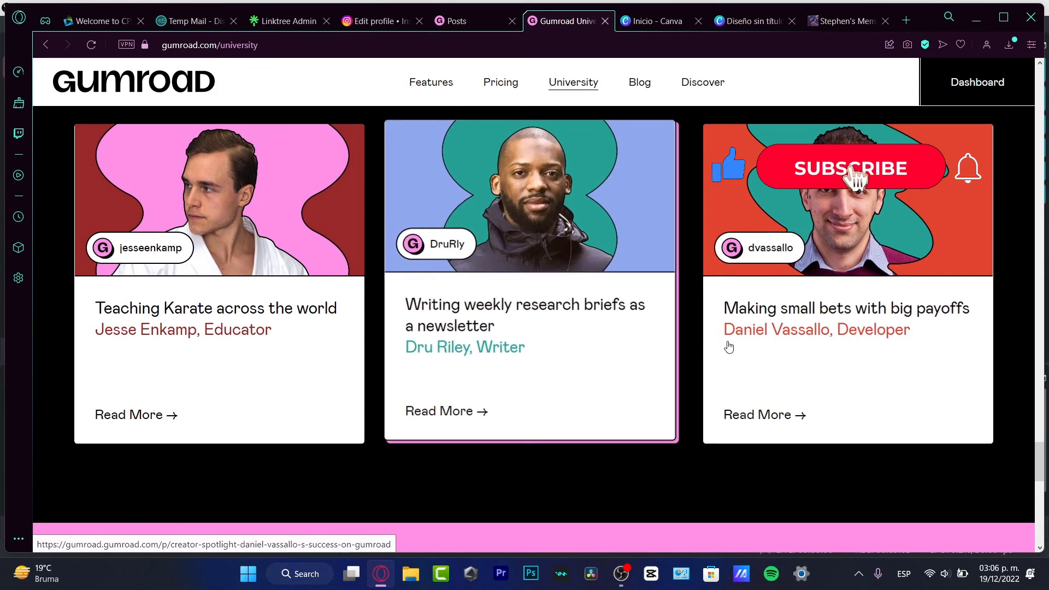